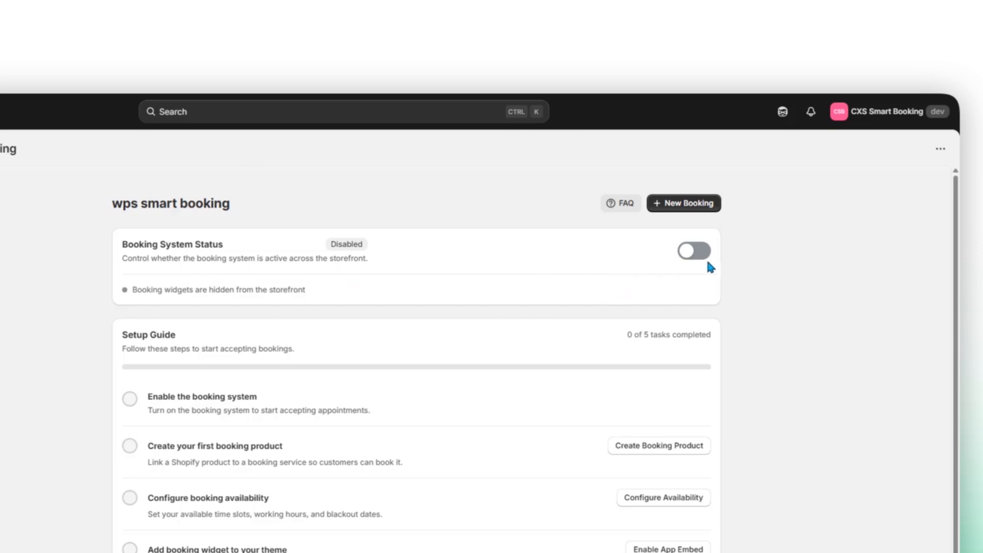
# - Enable the booking system for the storefront and review the remaining setup guide tasks
pyautogui.click(702, 255)
pyautogui.scroll(-1, 388, 321)
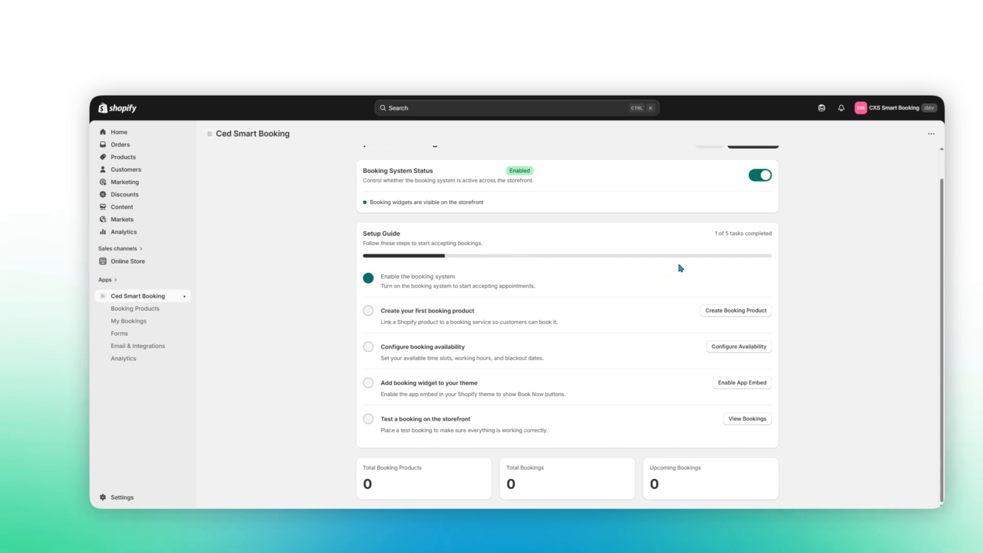
pyautogui.scroll(1, 625, 278)
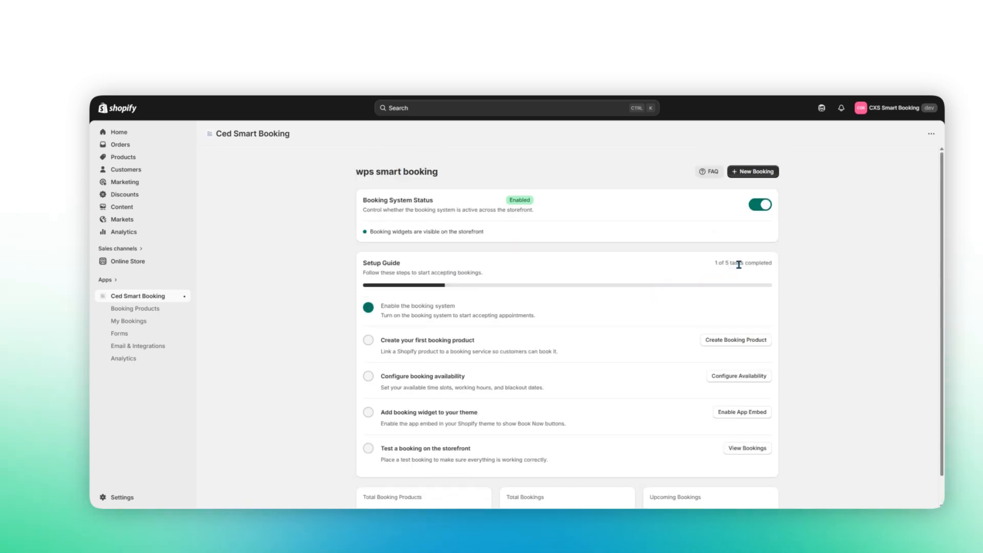
pyautogui.scroll(-1, 666, 269)
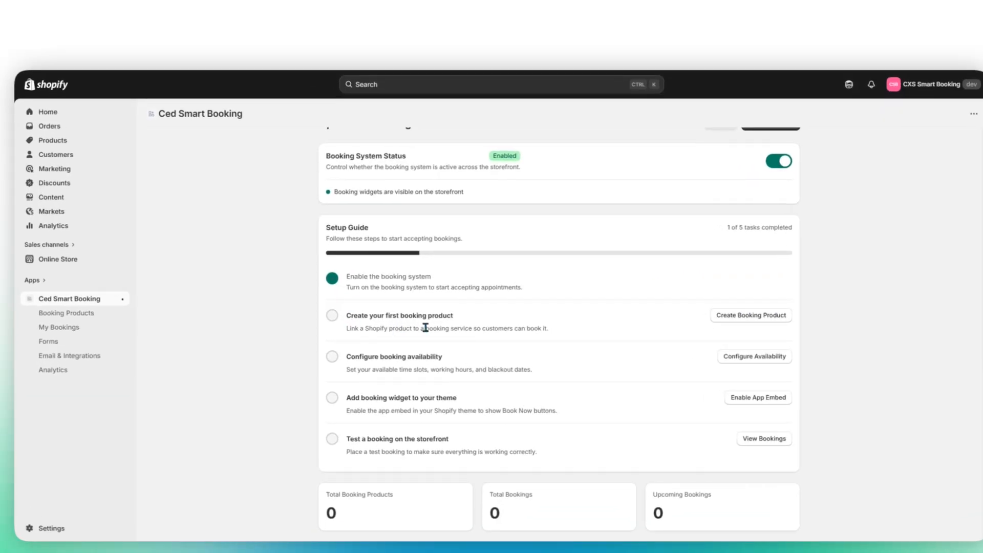
# - Create a booking product from The Collection Snowboard: Oxygen with the Regular booking type
pyautogui.click(753, 319)
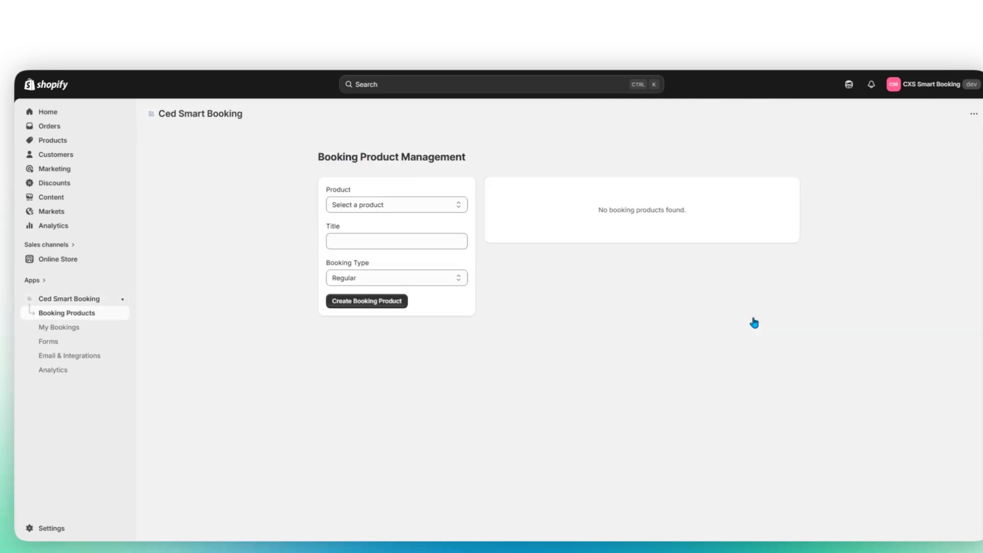
pyautogui.click(400, 206)
pyautogui.click(442, 450)
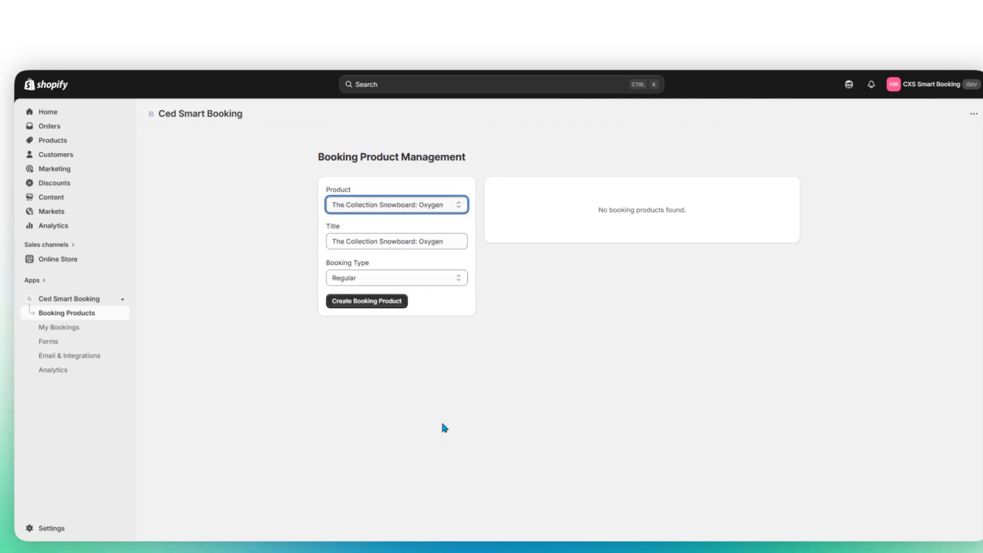
pyautogui.click(393, 284)
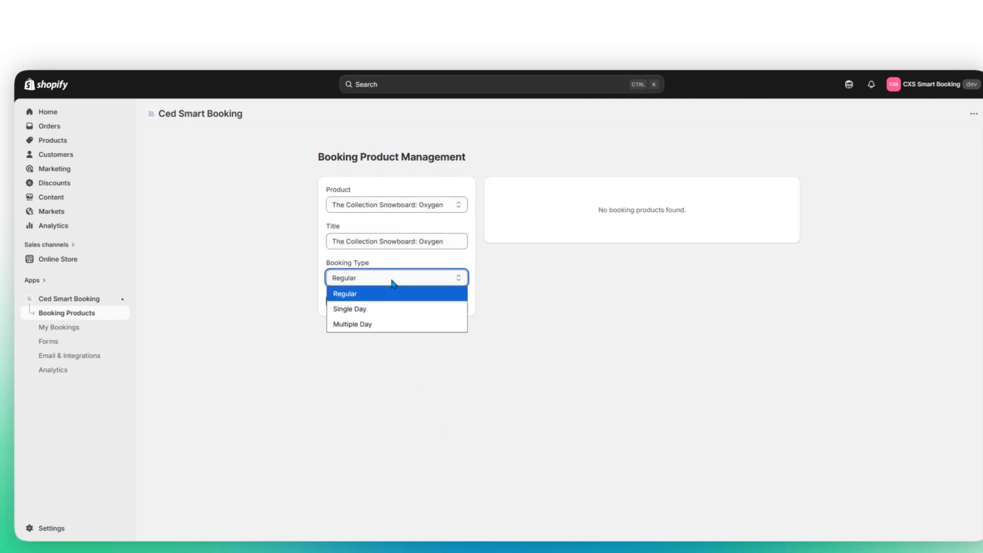
pyautogui.click(387, 295)
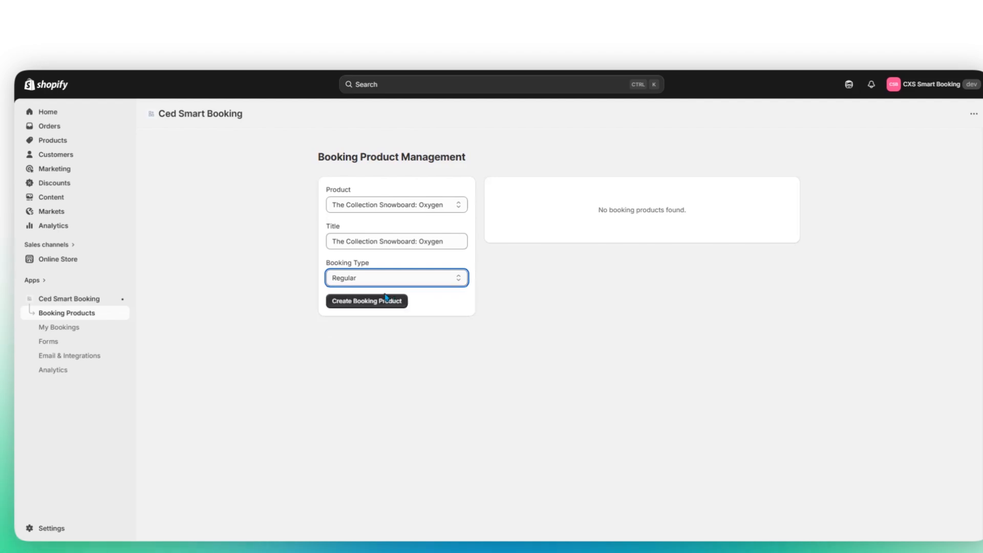
pyautogui.click(385, 304)
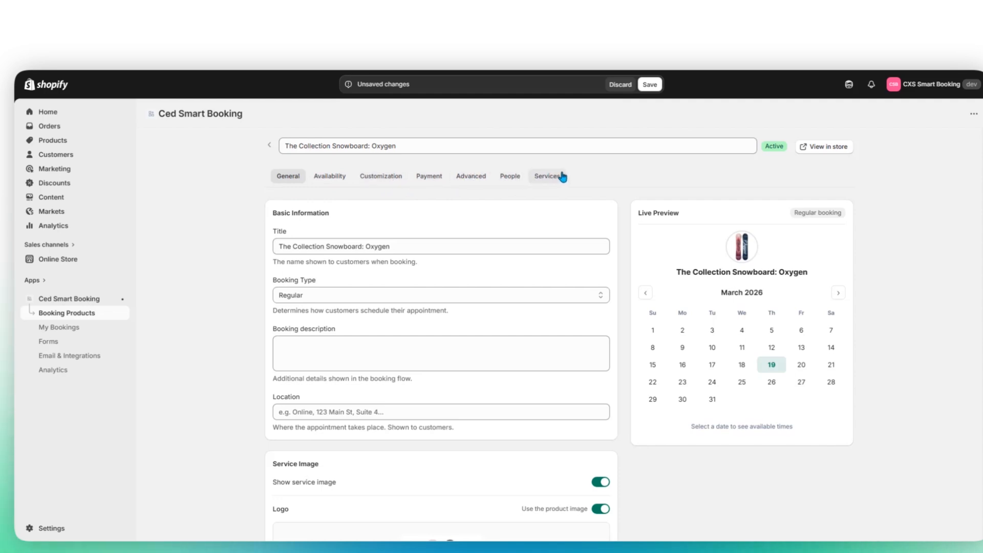
# - Review the booking product's general settings and set its unit price to 50.00
pyautogui.scroll(-3, 468, 311)
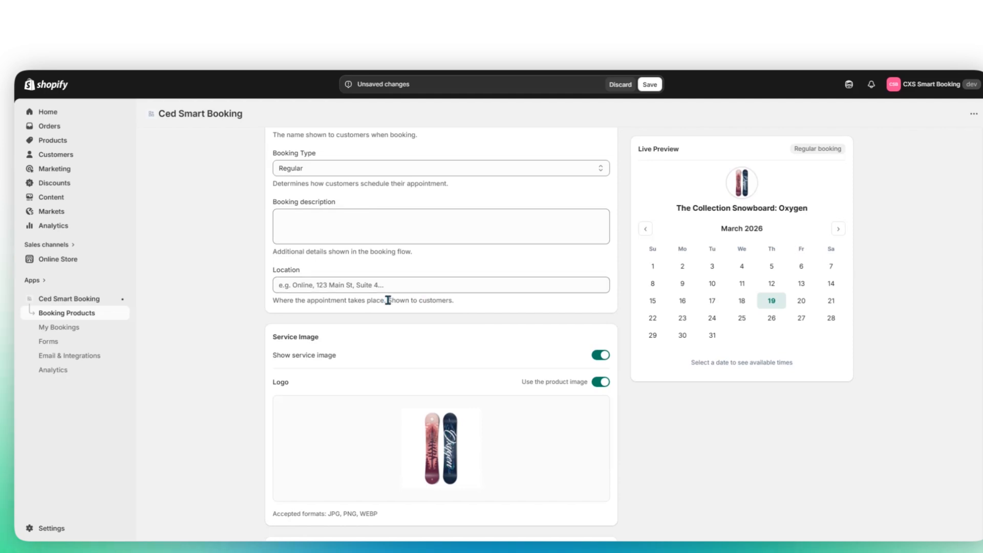
pyautogui.scroll(-4, 430, 296)
pyautogui.scroll(3, 481, 218)
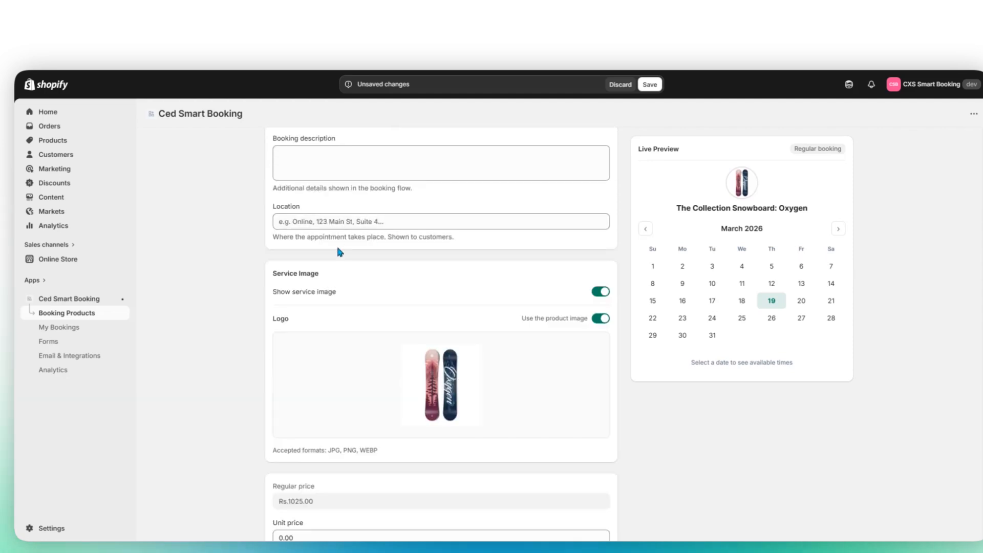
pyautogui.scroll(-3, 402, 304)
pyautogui.scroll(2, 425, 266)
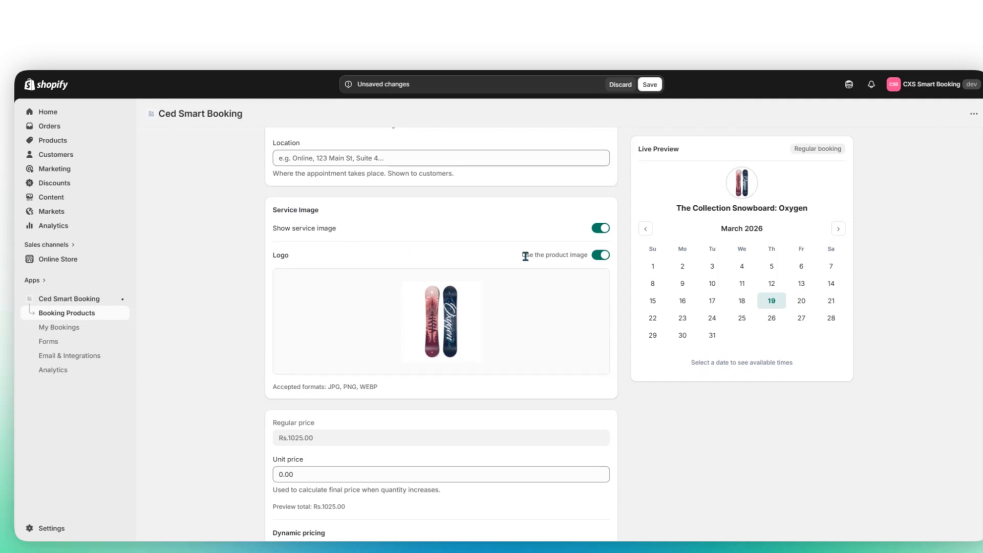
pyautogui.scroll(-3, 480, 301)
pyautogui.scroll(-1, 481, 302)
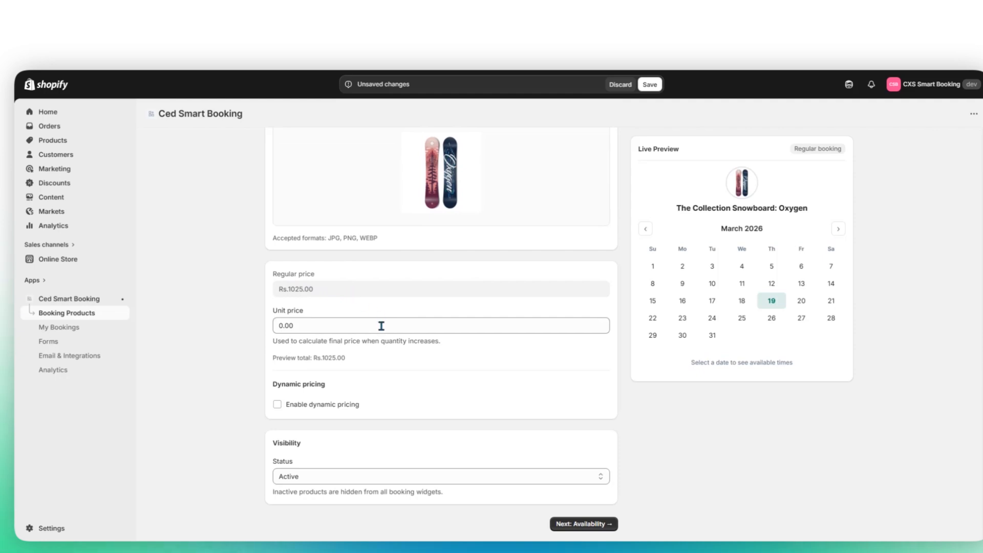
pyautogui.click(281, 326)
pyautogui.press('Delete')
pyautogui.press('Delete')
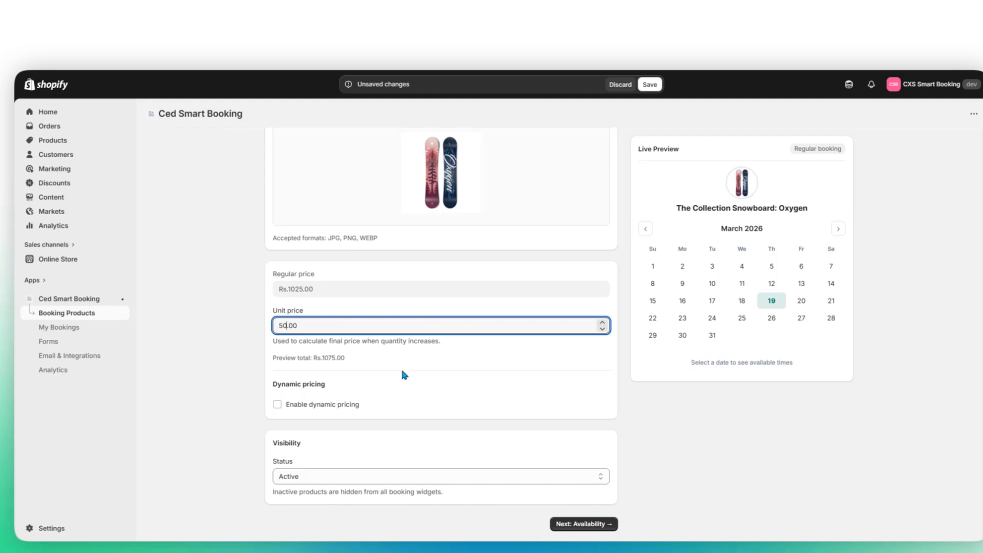
# - Enable dynamic pricing for the booking product and set the weekend price multiplier to 2
pyautogui.click(277, 404)
pyautogui.scroll(-2, 441, 394)
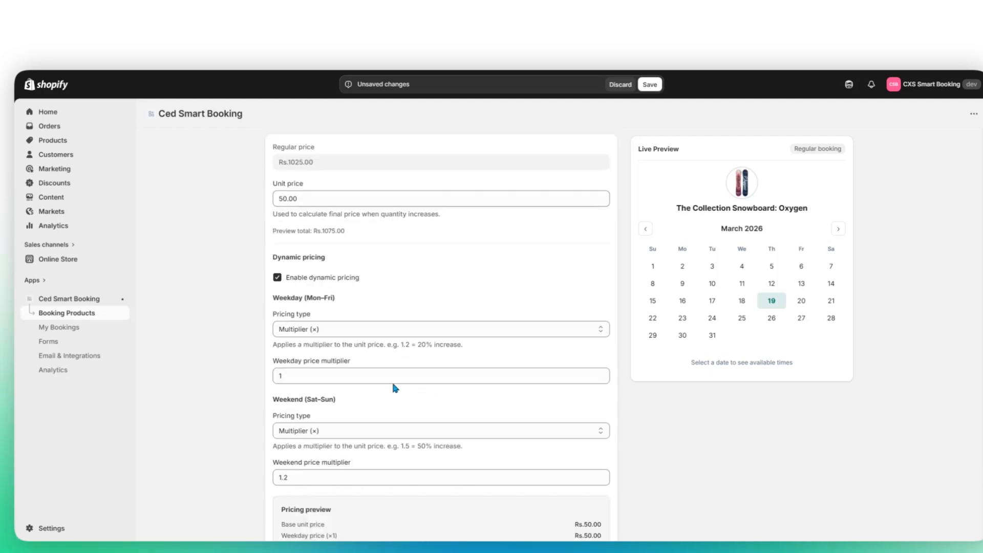
pyautogui.scroll(-1, 359, 373)
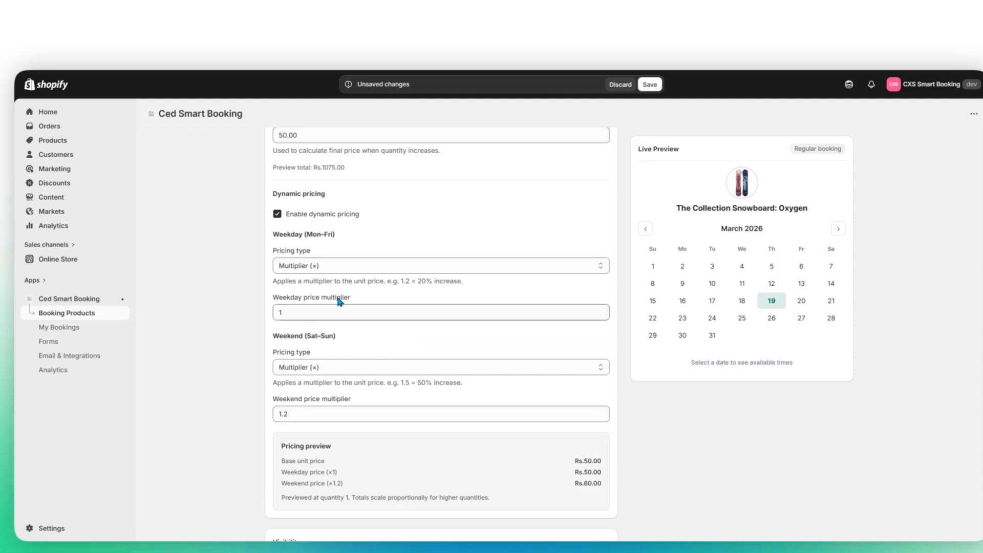
pyautogui.click(346, 267)
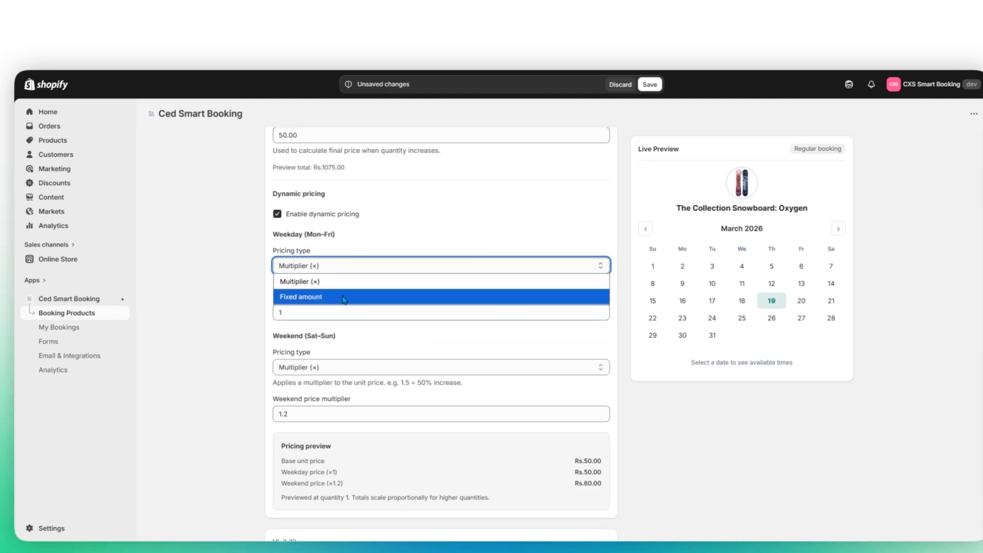
pyautogui.click(431, 243)
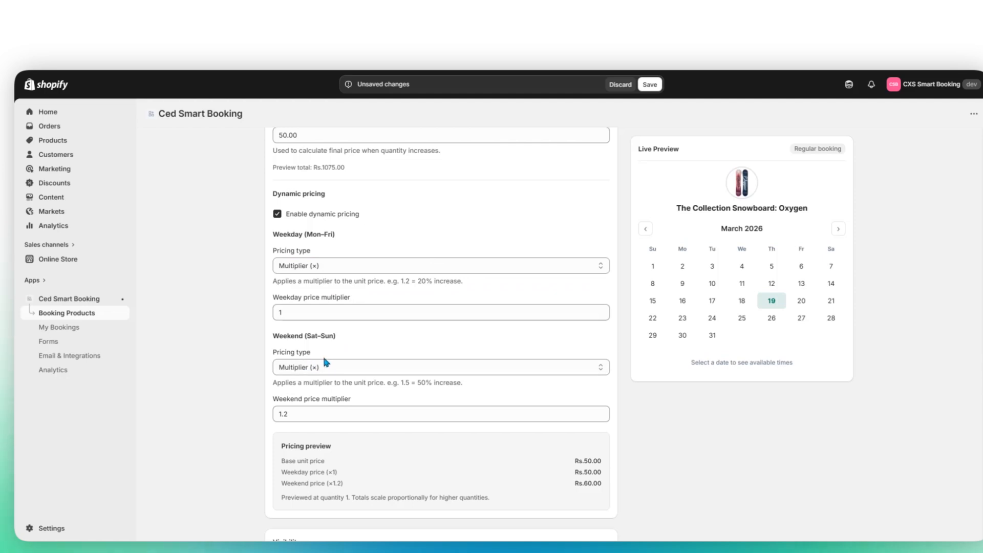
pyautogui.scroll(-2, 453, 307)
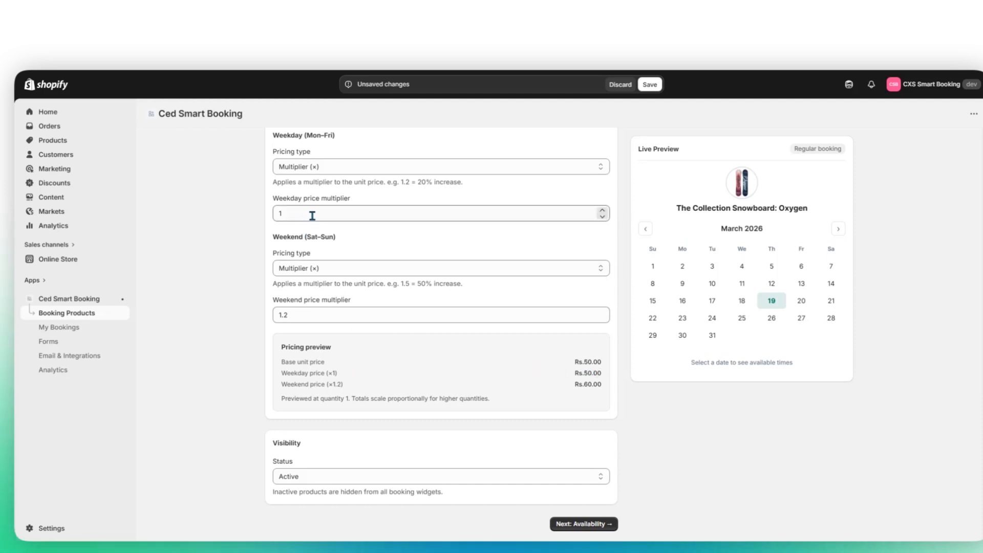
pyautogui.doubleClick(329, 317)
pyautogui.write('2')
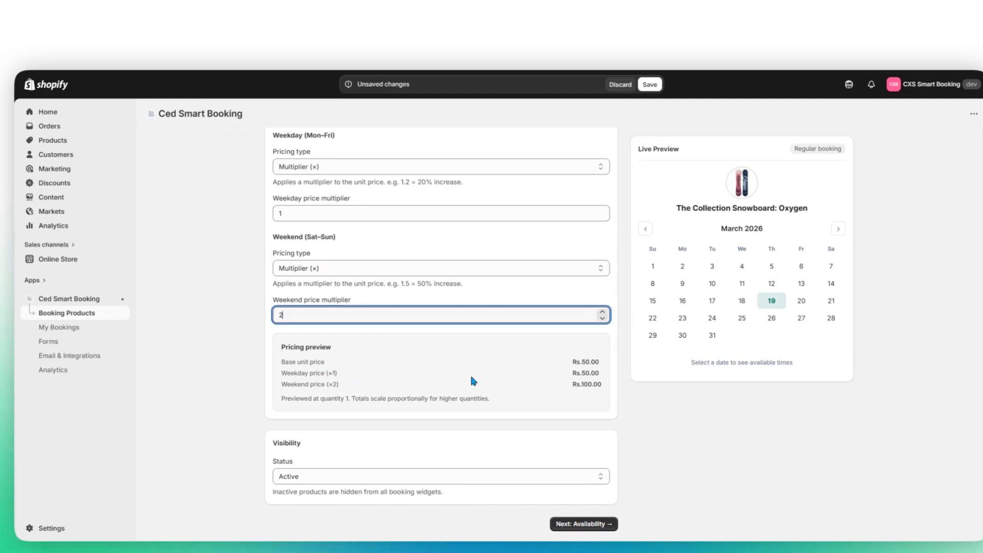
pyautogui.click(485, 369)
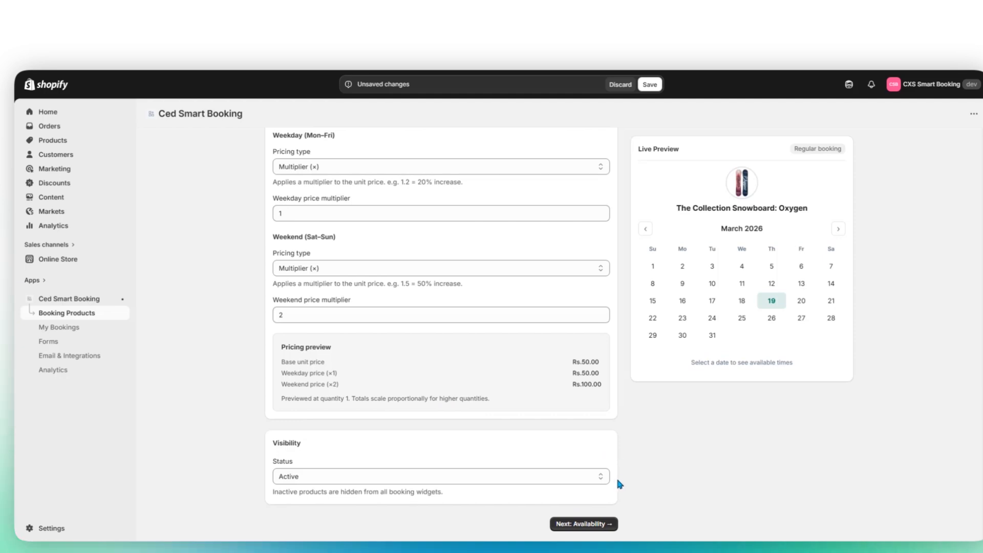
# - Set the display timezone in the product's availability settings to India (UTC+5:30)
pyautogui.click(597, 524)
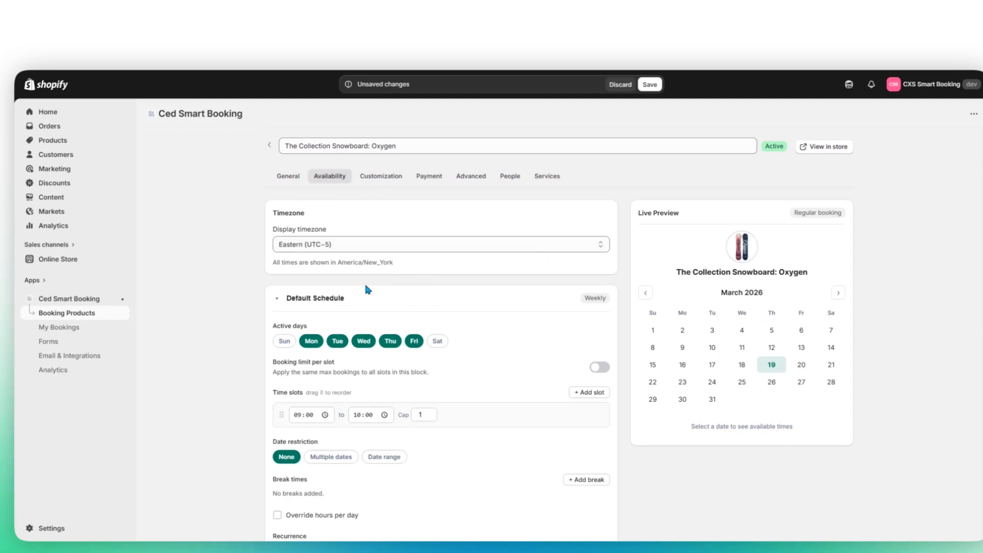
pyautogui.click(406, 244)
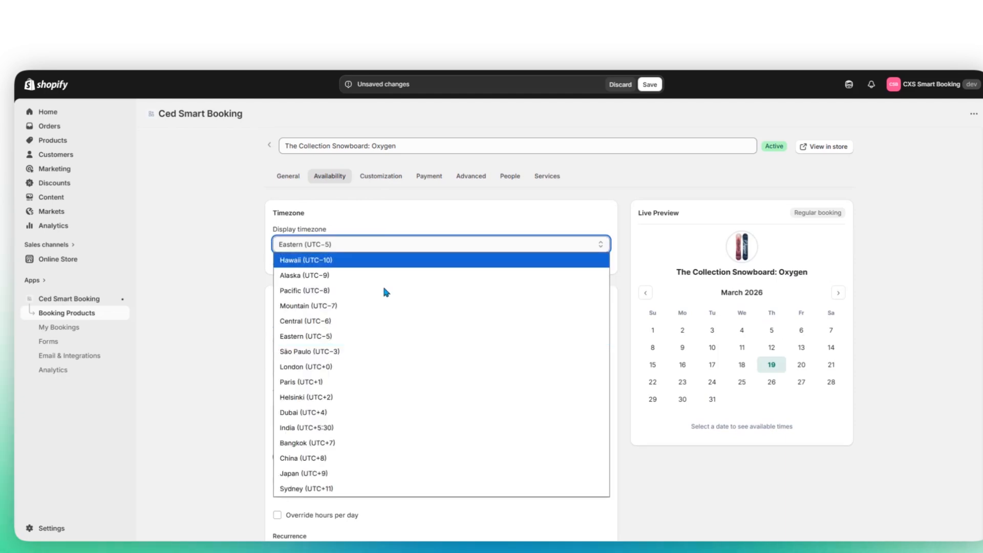
pyautogui.click(335, 423)
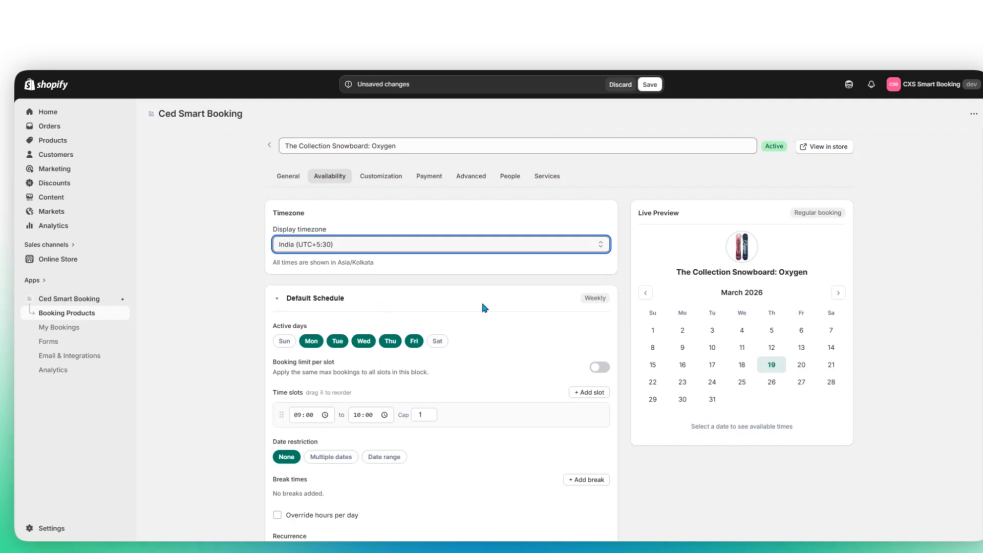
# - Add Sunday and Saturday to the active days of the default schedule
pyautogui.scroll(-1, 481, 300)
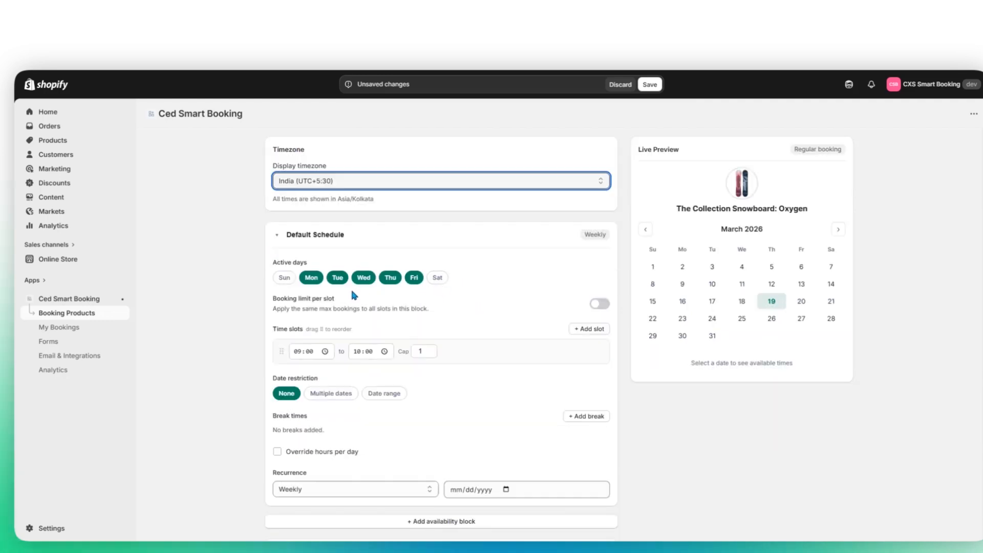
pyautogui.click(288, 278)
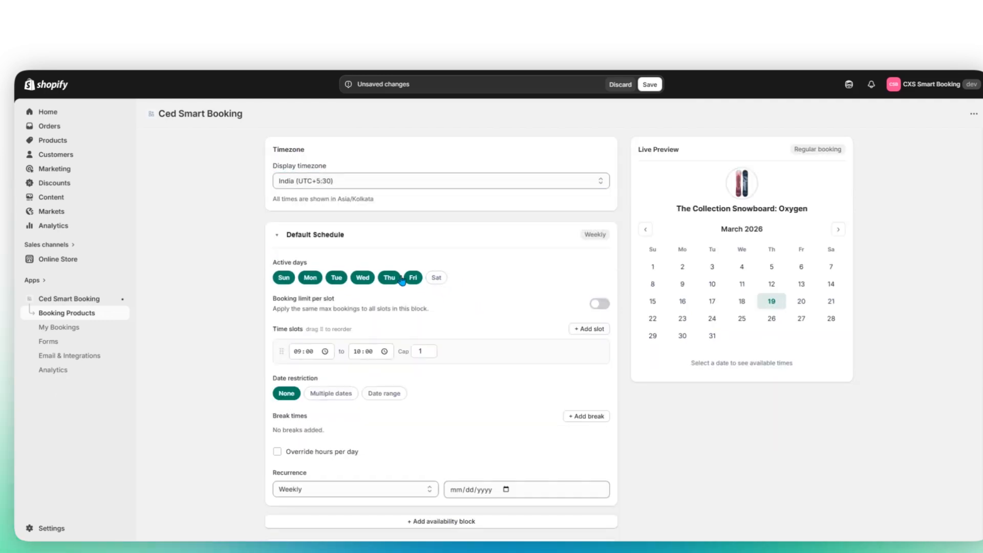
pyautogui.click(432, 279)
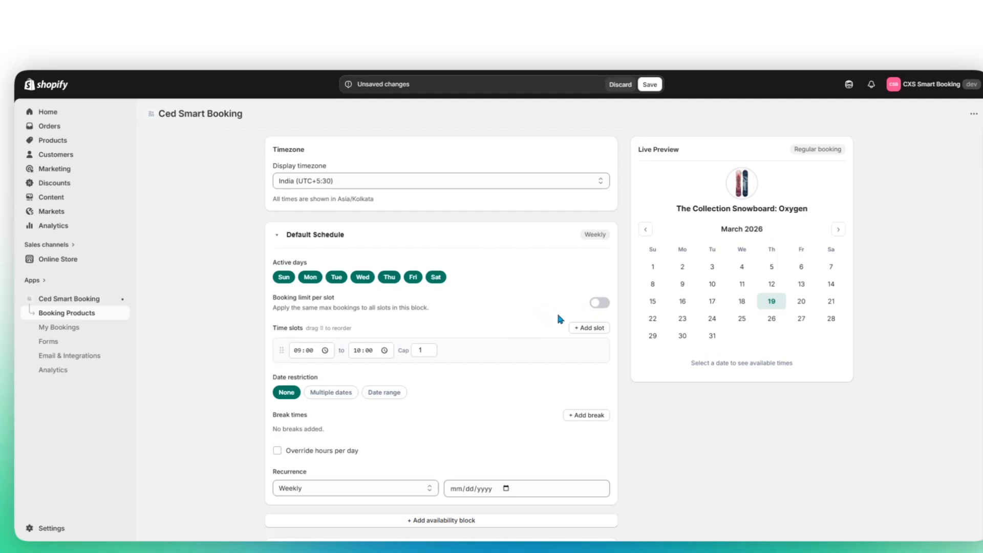
# - Try the Multiple dates and Date range restrictions on the default schedule and return the restriction to None
pyautogui.scroll(-1, 475, 328)
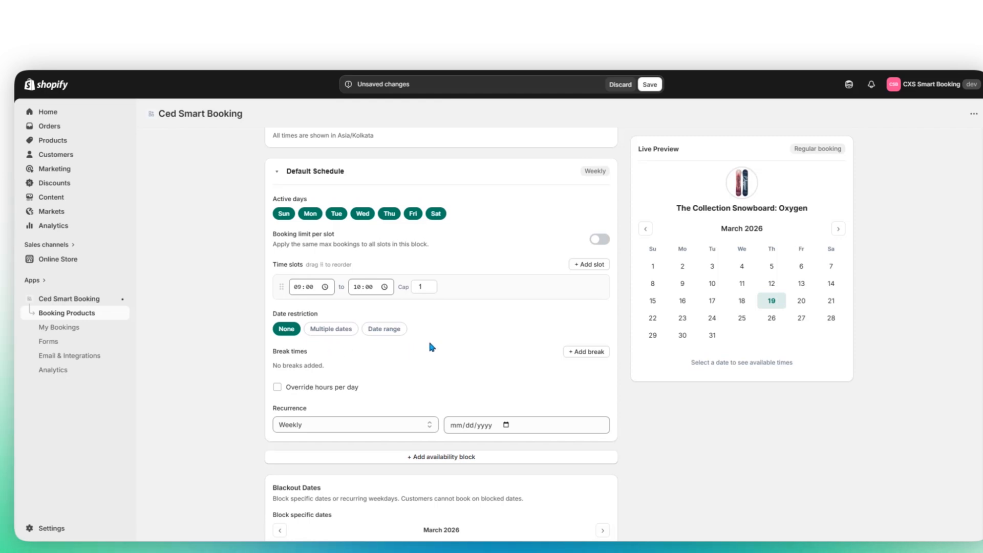
pyautogui.click(340, 329)
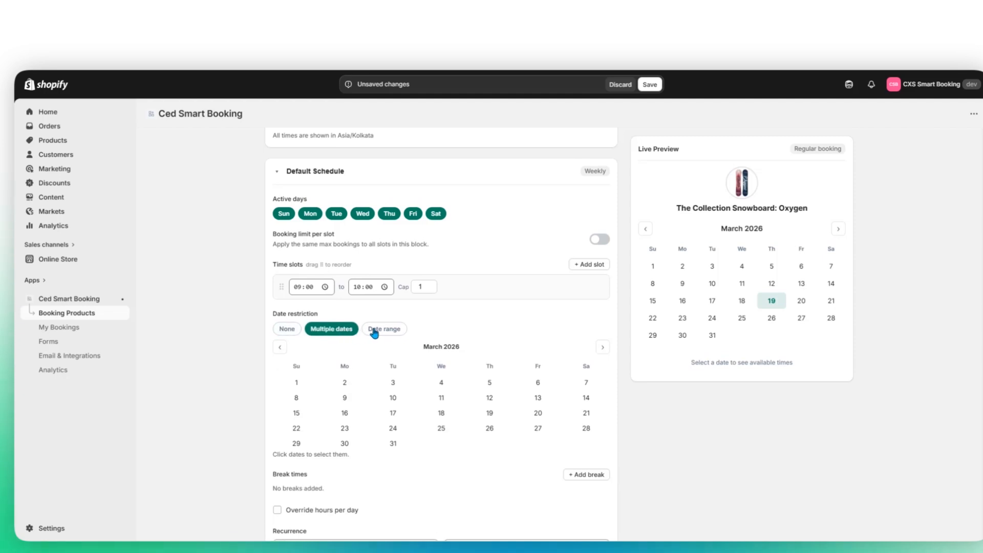
pyautogui.click(403, 331)
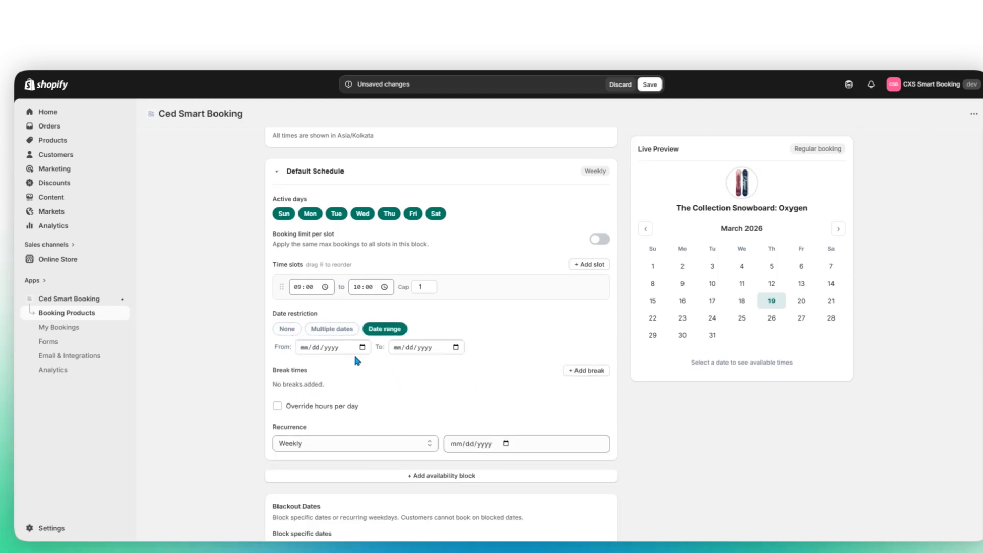
pyautogui.click(293, 333)
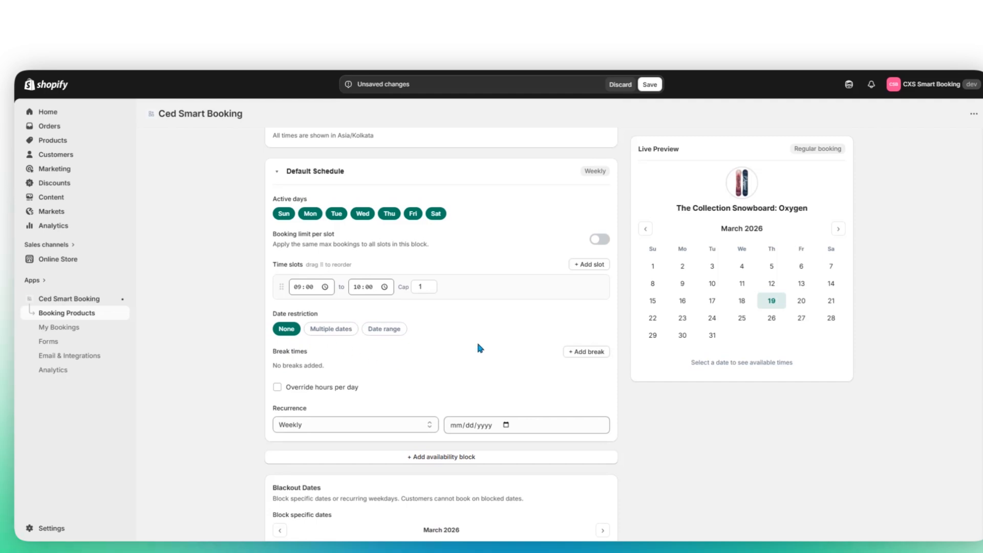
# - Review the blackout dates and booking window, save the booking product's changes and open its customization settings
pyautogui.scroll(-1, 484, 343)
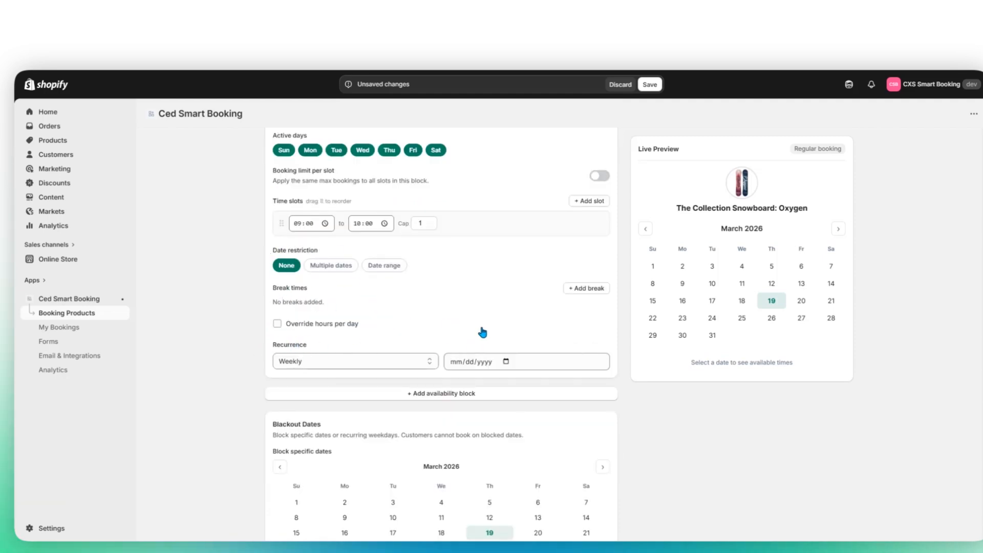
pyautogui.scroll(-2, 484, 323)
pyautogui.scroll(-2, 418, 337)
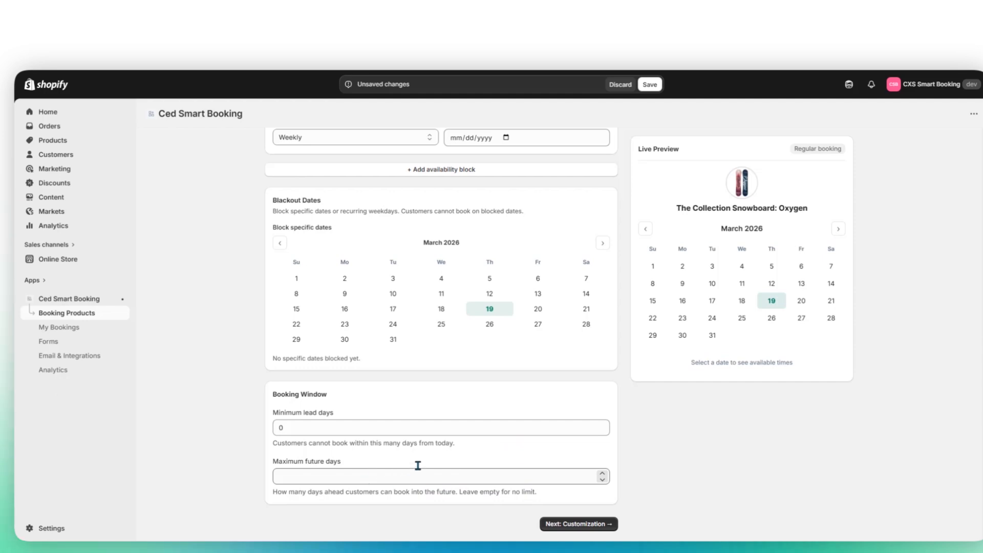
pyautogui.scroll(8, 417, 369)
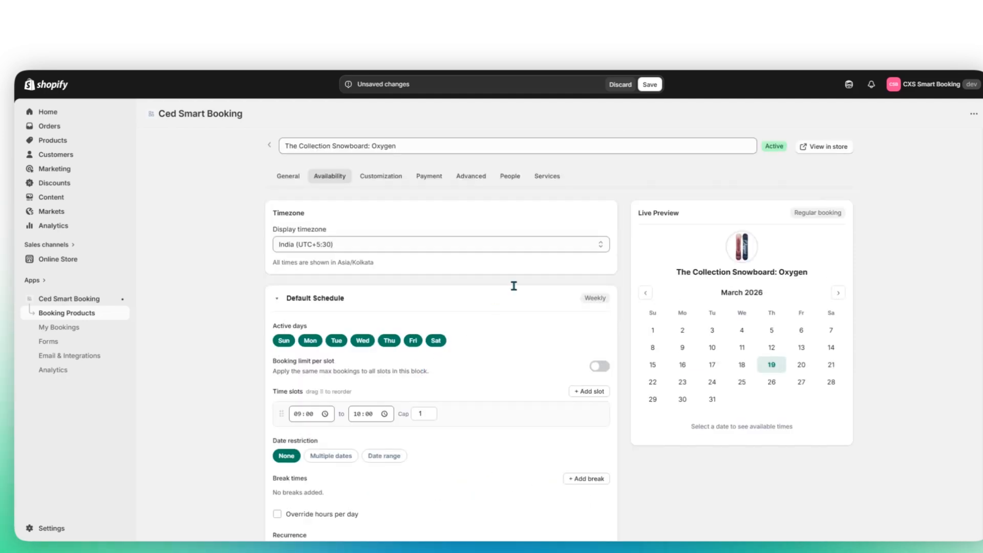
pyautogui.click(658, 85)
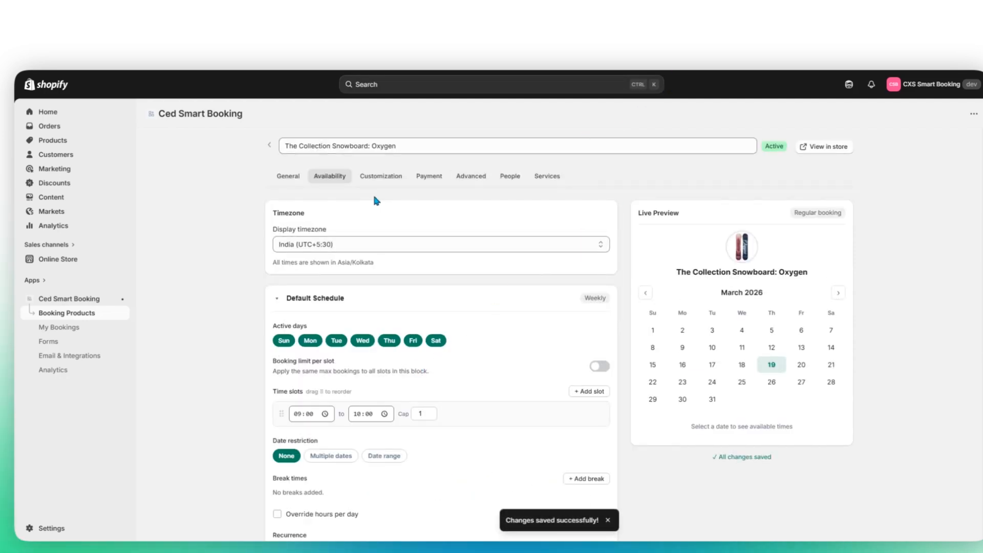
pyautogui.click(385, 180)
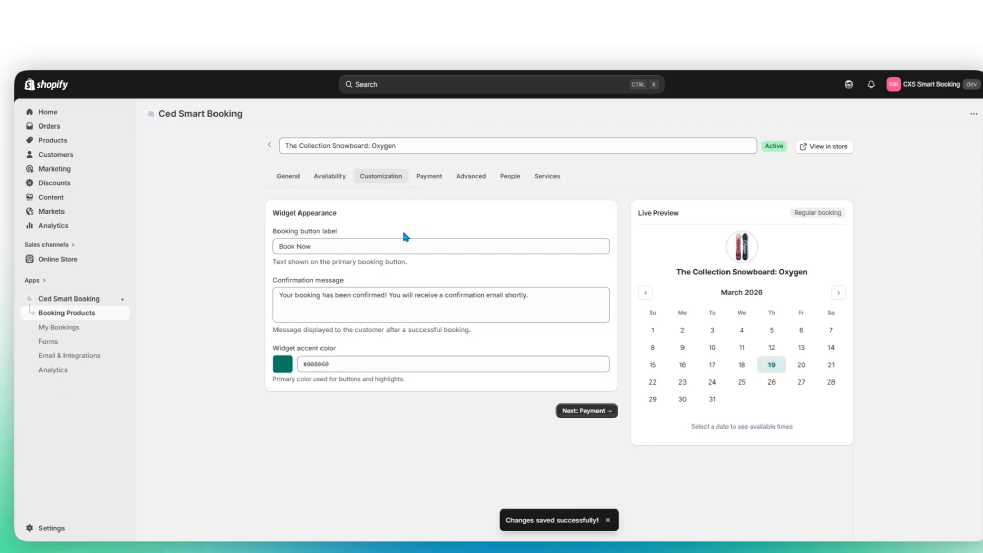
# - Try removing the last word of the booking button label and restore the label to Book Now
pyautogui.click(341, 246)
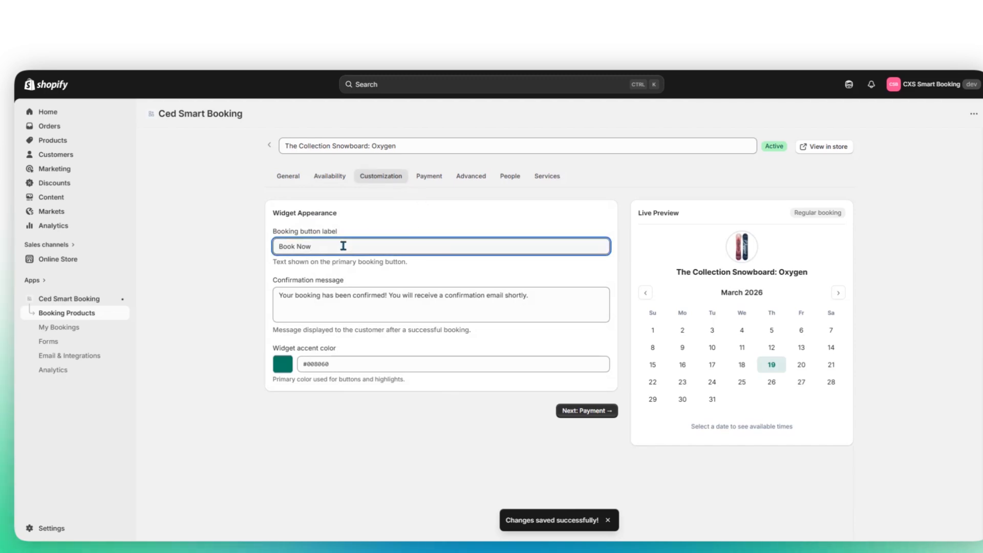
pyautogui.press('BackSpace')
pyautogui.press('BackSpace')
pyautogui.press('BackSpace')
pyautogui.press('BackSpace')
pyautogui.write('Now')
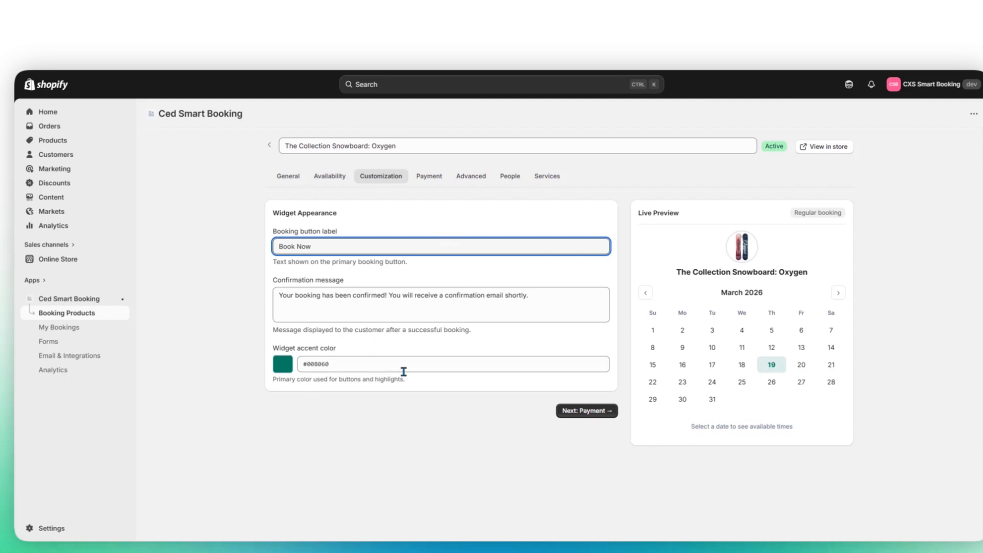
# - Set the price source in the product's payment settings to Custom pricing rules
pyautogui.click(429, 181)
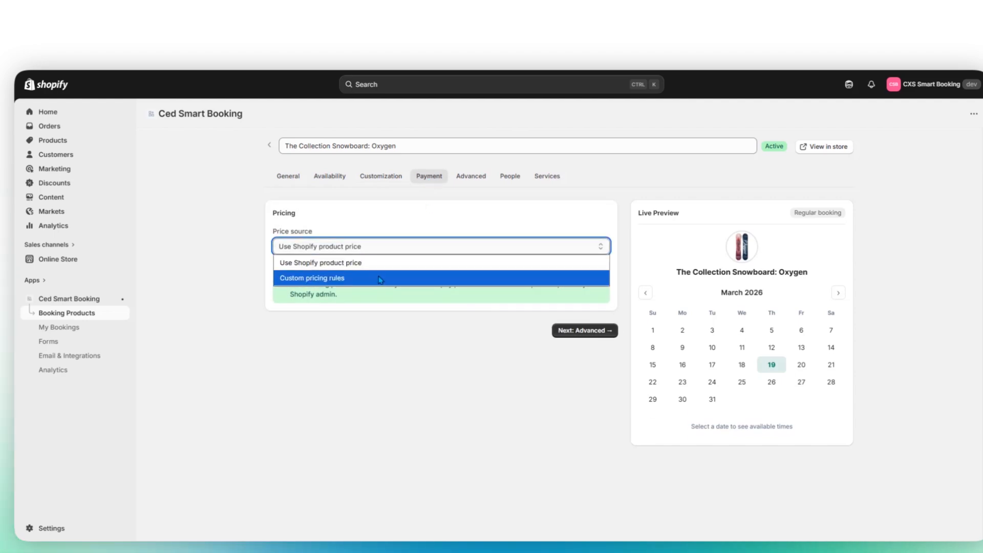
pyautogui.click(381, 280)
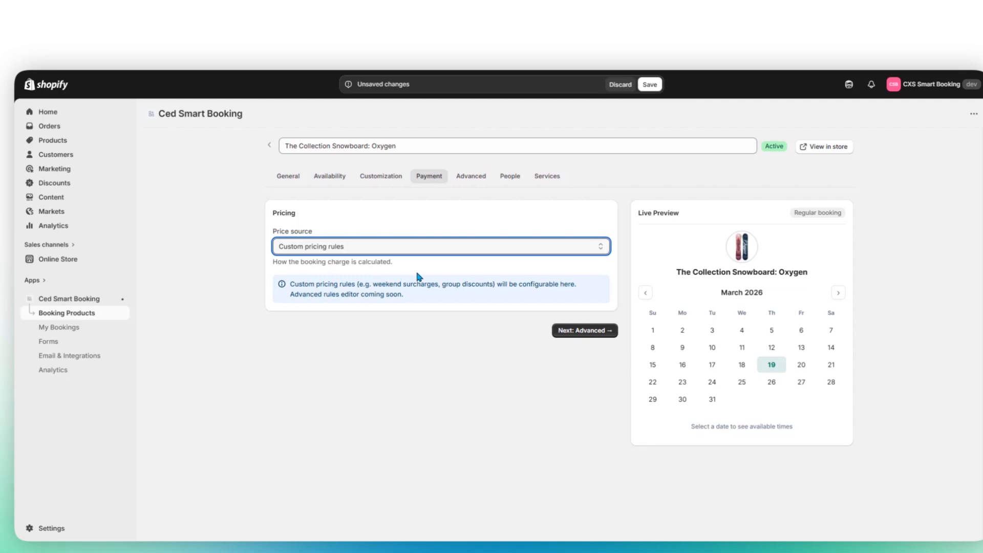
# - Review the product's advanced settings for cancellation, rescheduling and booking form, keeping the form selection at No form
pyautogui.click(475, 177)
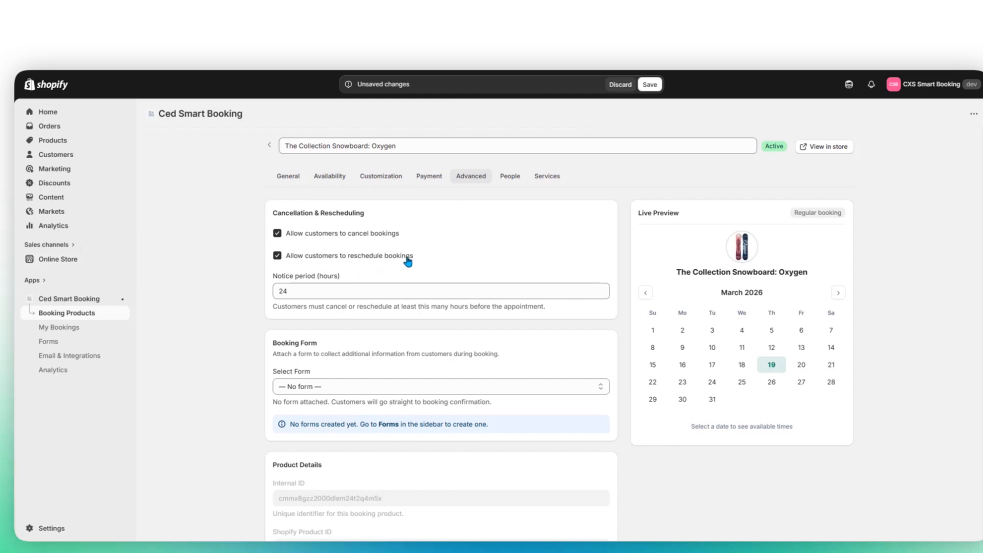
pyautogui.scroll(-1, 447, 261)
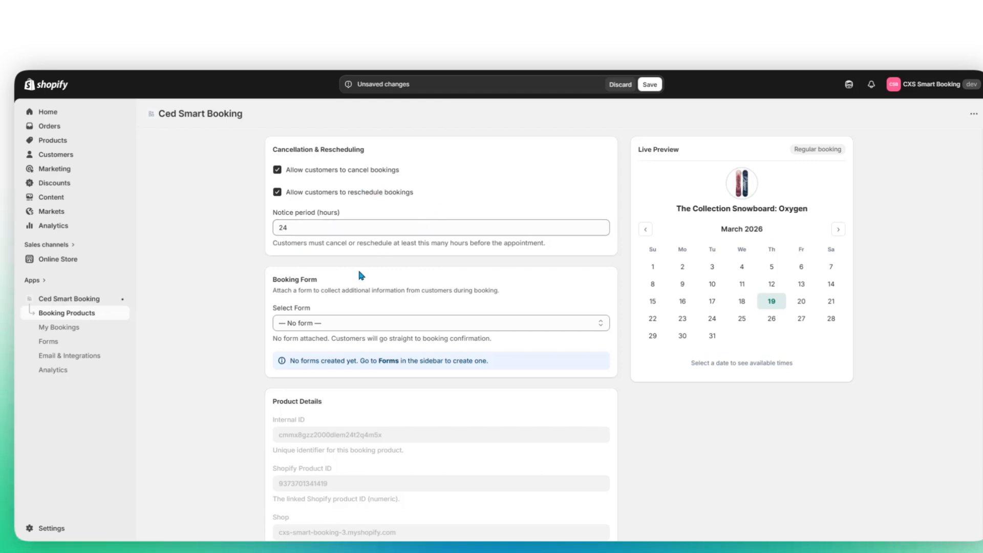
pyautogui.click(390, 324)
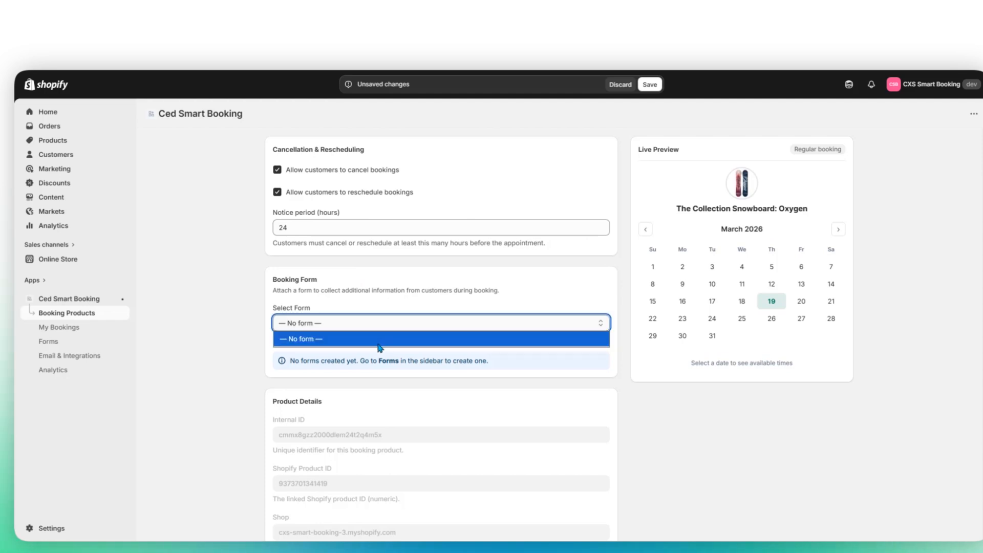
pyautogui.click(380, 339)
pyautogui.scroll(1, 513, 180)
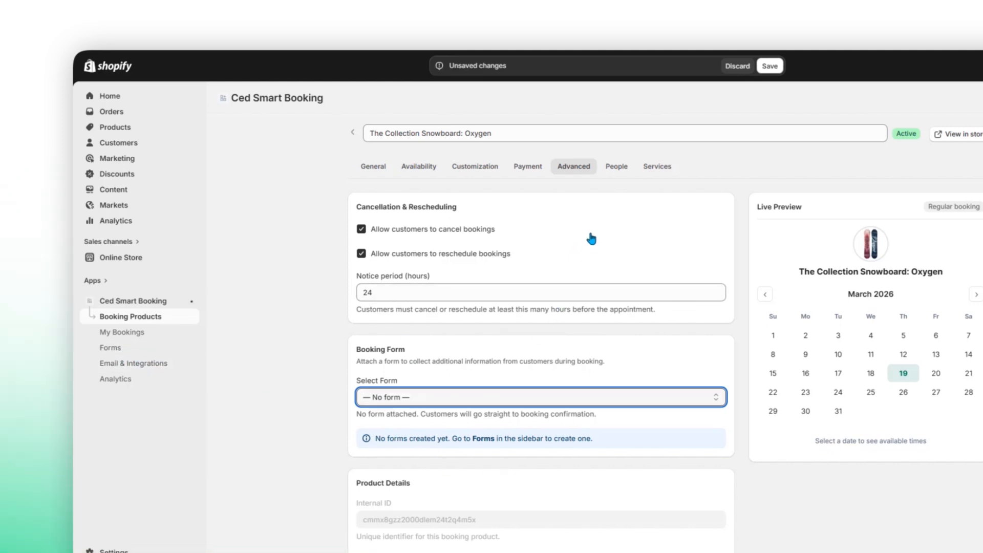
# - Add a new booking people type named Adult to the product after reviewing its cost and quantity fields
pyautogui.click(617, 169)
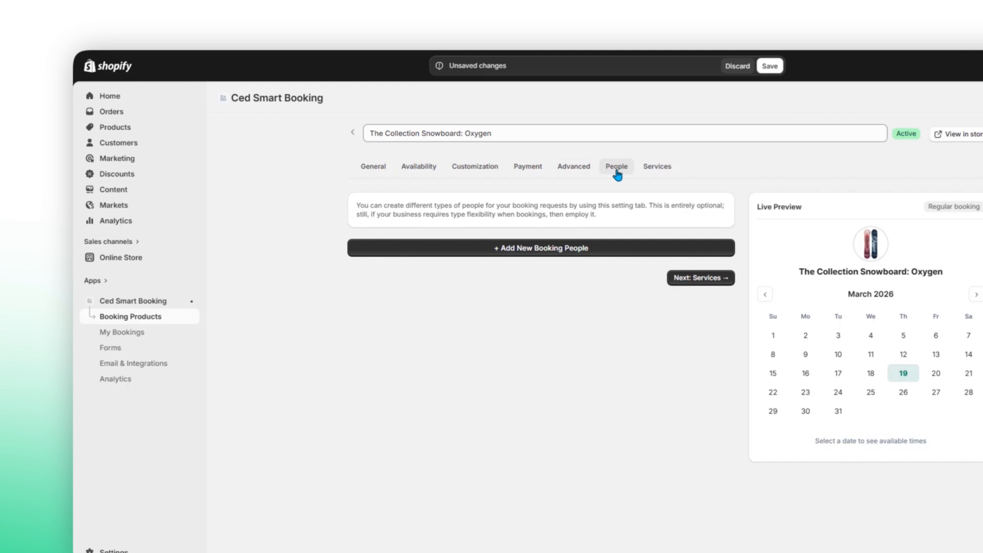
pyautogui.click(550, 249)
pyautogui.scroll(-2, 417, 288)
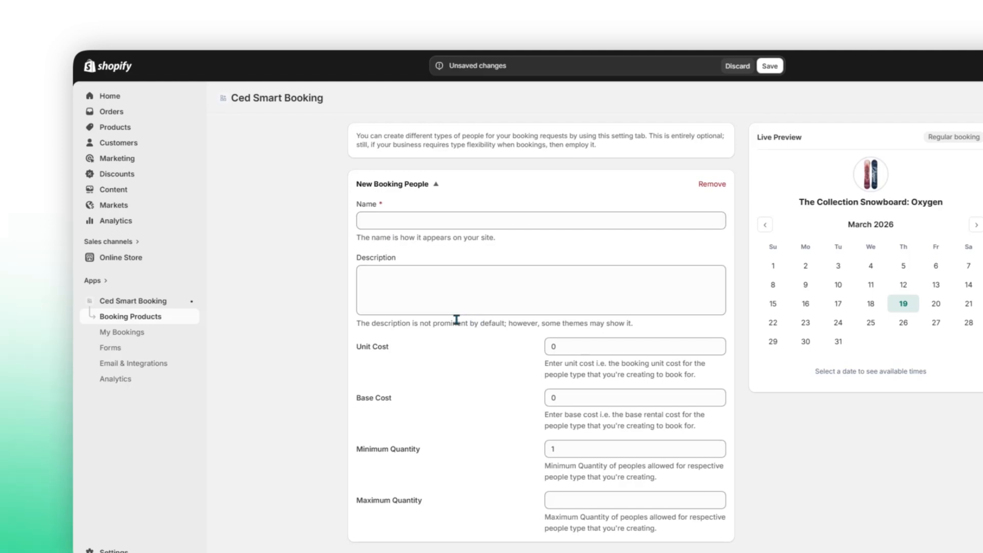
pyautogui.scroll(-1, 477, 367)
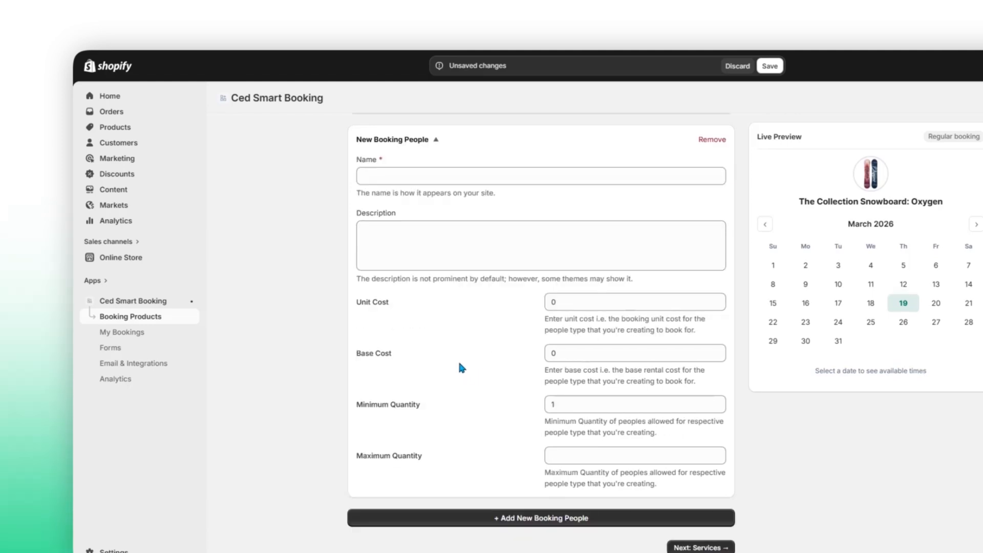
pyautogui.scroll(2, 462, 365)
pyautogui.scroll(-2, 463, 355)
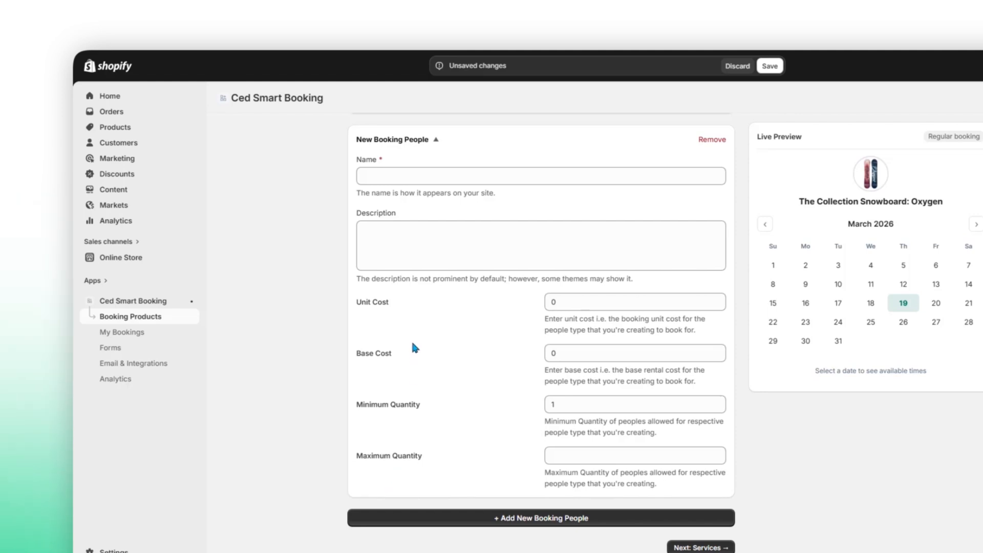
pyautogui.scroll(2, 410, 287)
pyautogui.click(389, 247)
pyautogui.write('Adul')
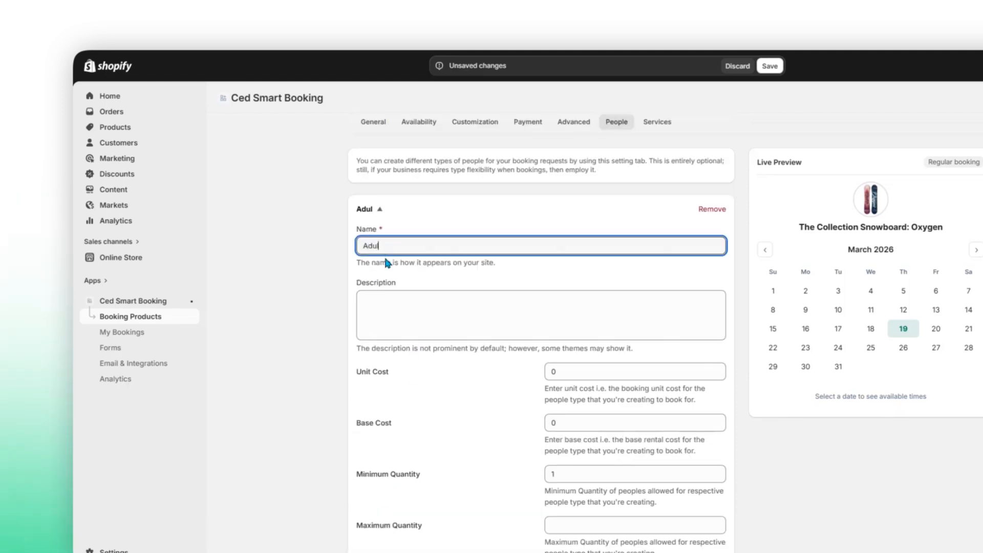
pyautogui.write('t')
# - Set the Adult type's unit cost to 10 and base cost to 30, and save the booking product
pyautogui.click(634, 372)
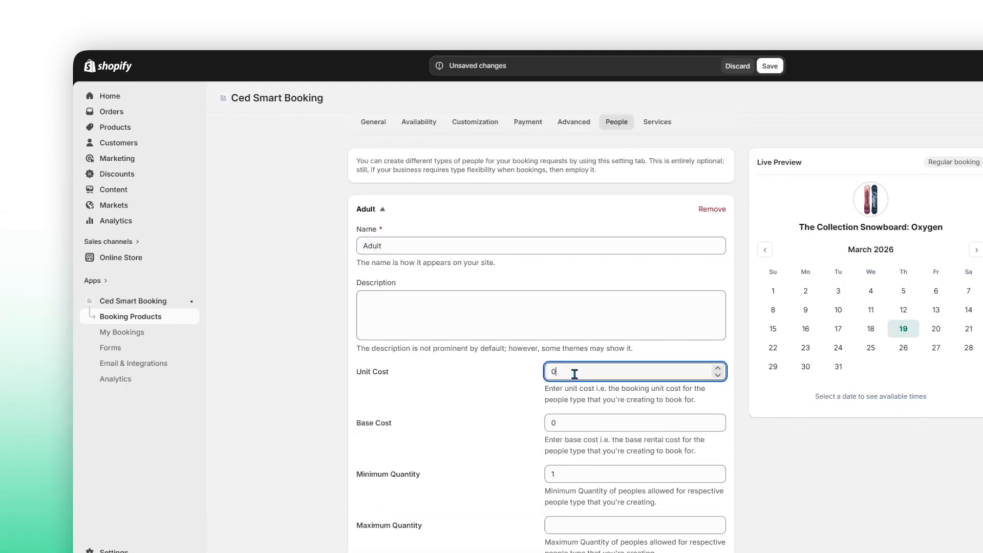
pyautogui.press('BackSpace')
pyautogui.write('10')
pyautogui.click(553, 423)
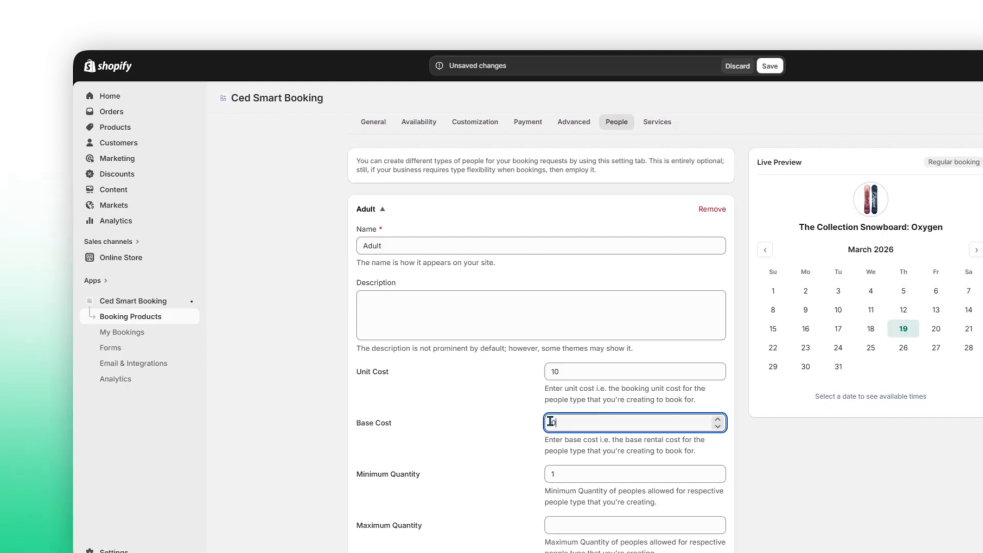
pyautogui.press('BackSpace')
pyautogui.write('30')
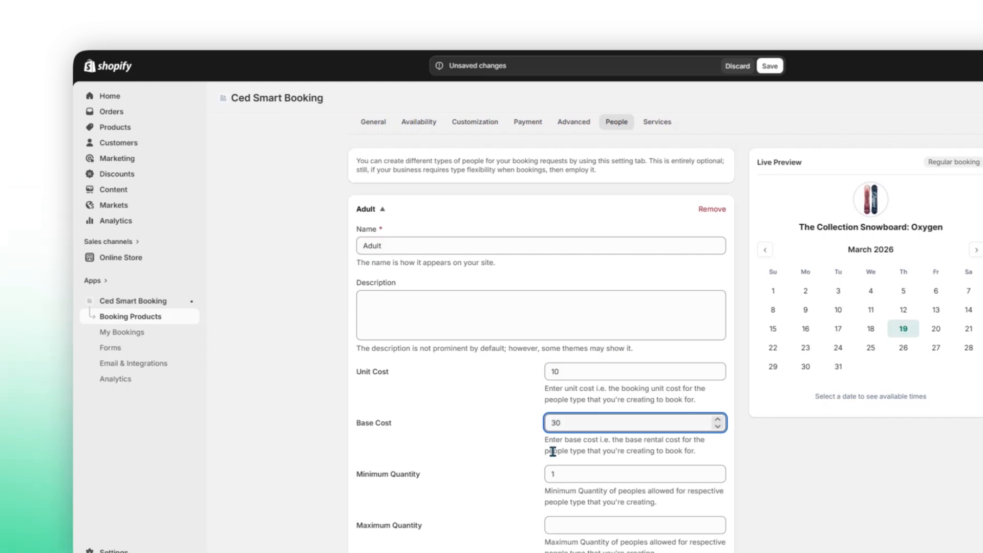
pyautogui.scroll(-2, 554, 451)
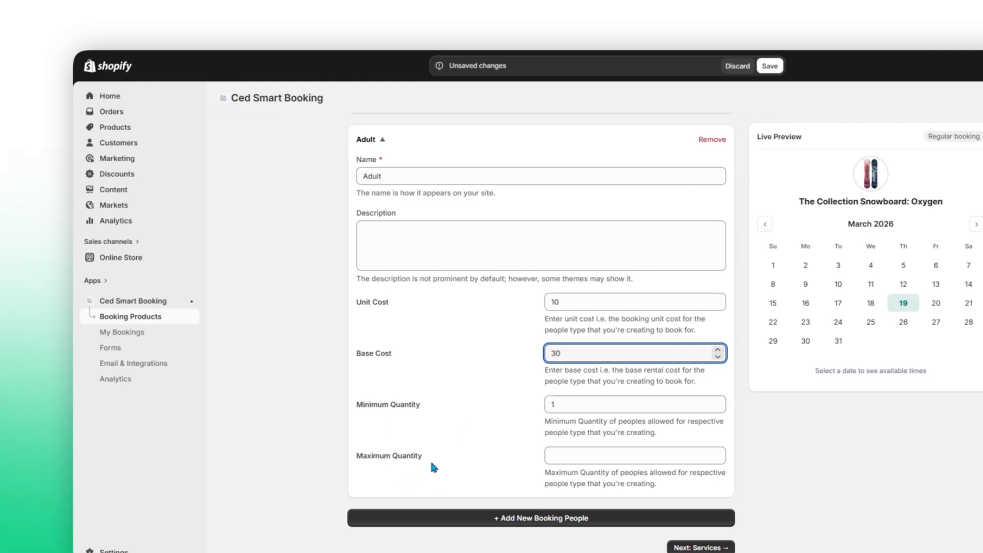
pyautogui.scroll(3, 531, 439)
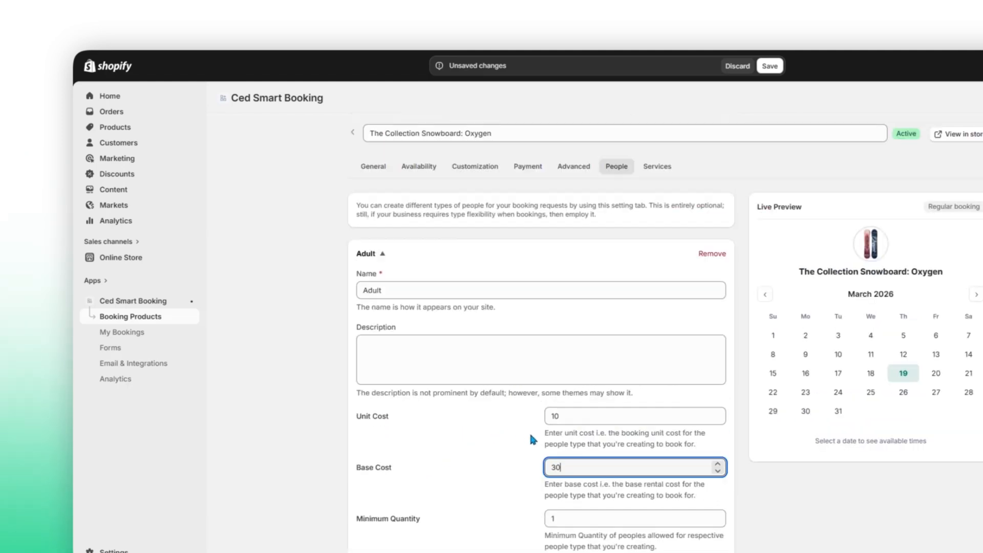
pyautogui.click(769, 66)
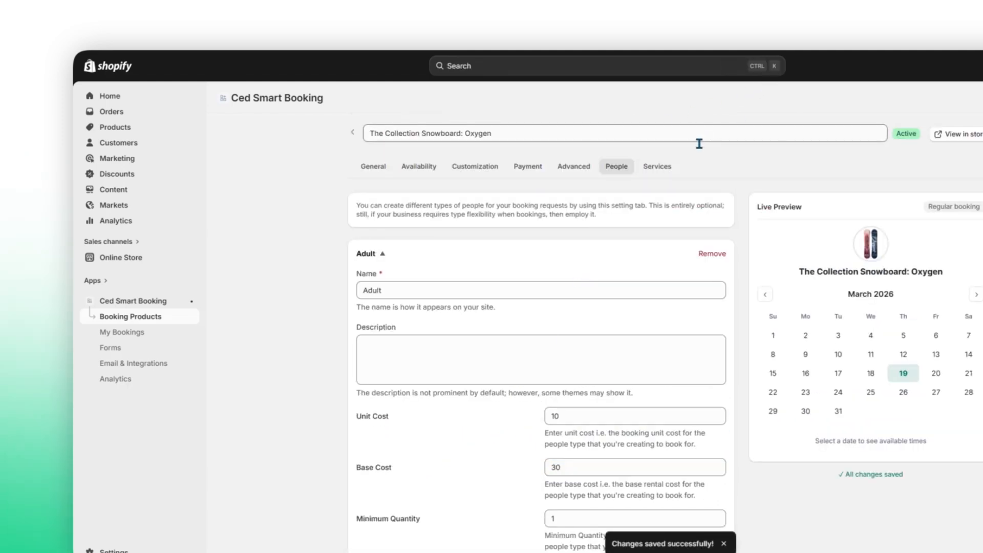
# - Add a new booking service with both its name and description set to Additional Service
pyautogui.click(658, 166)
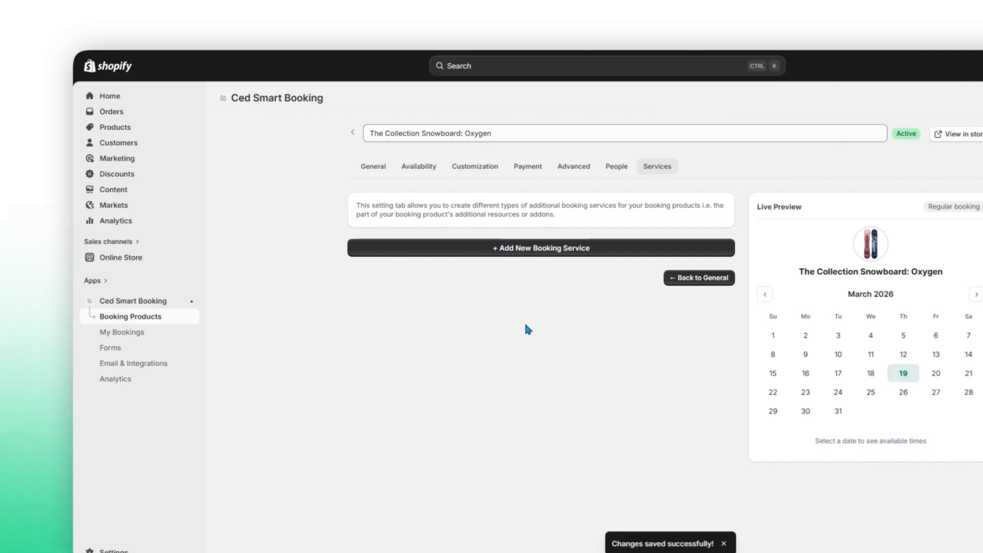
pyautogui.click(570, 248)
pyautogui.click(481, 293)
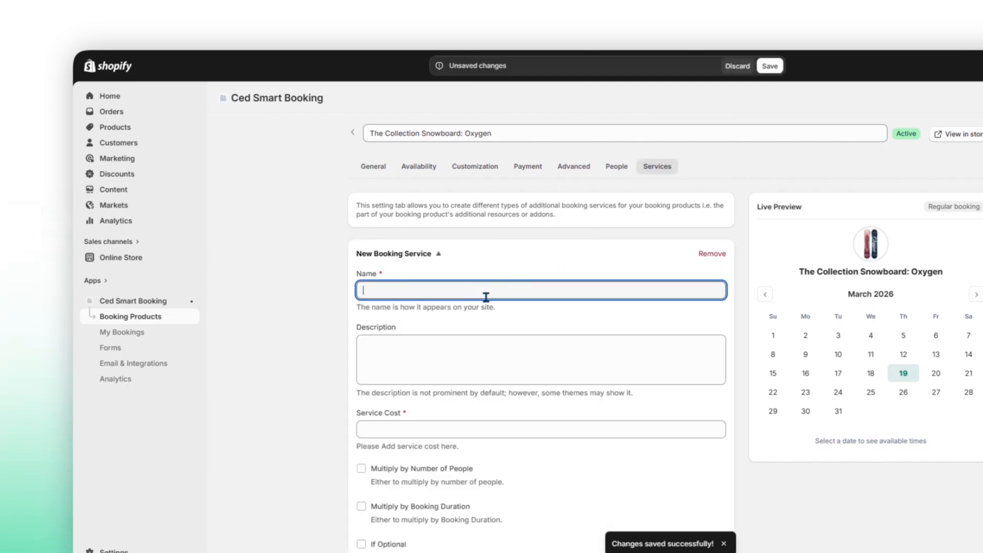
pyautogui.write('Additional Service')
pyautogui.click(474, 357)
pyautogui.write('Additional Service')
# - Set the service cost to 30, enable only Multiply by Booking Duration, and save the booking product
pyautogui.scroll(-3, 475, 357)
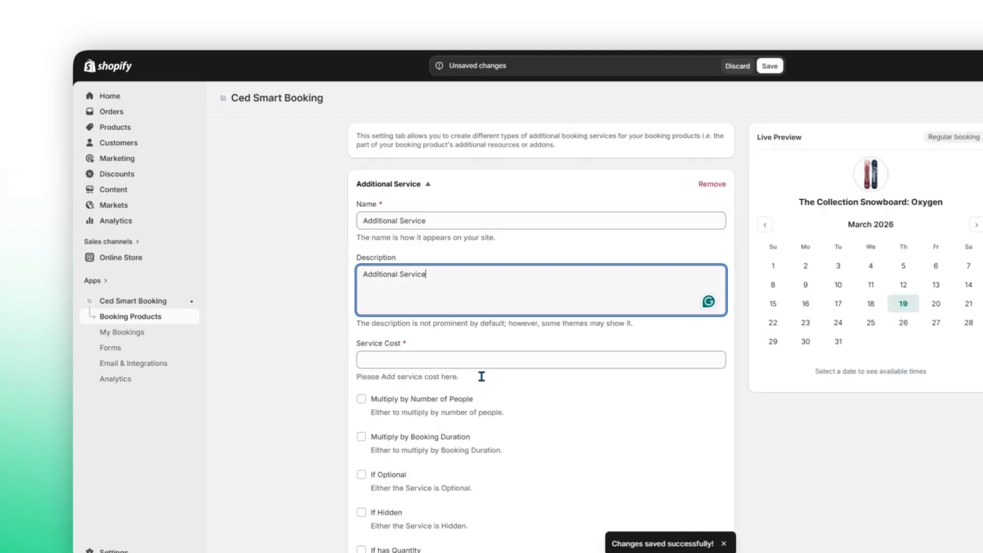
pyautogui.click(419, 293)
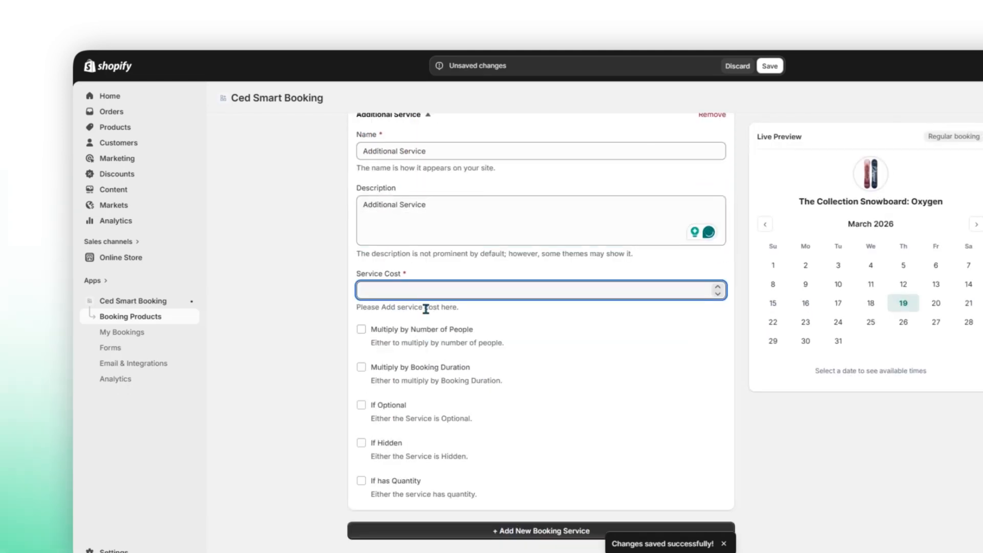
pyautogui.write('30')
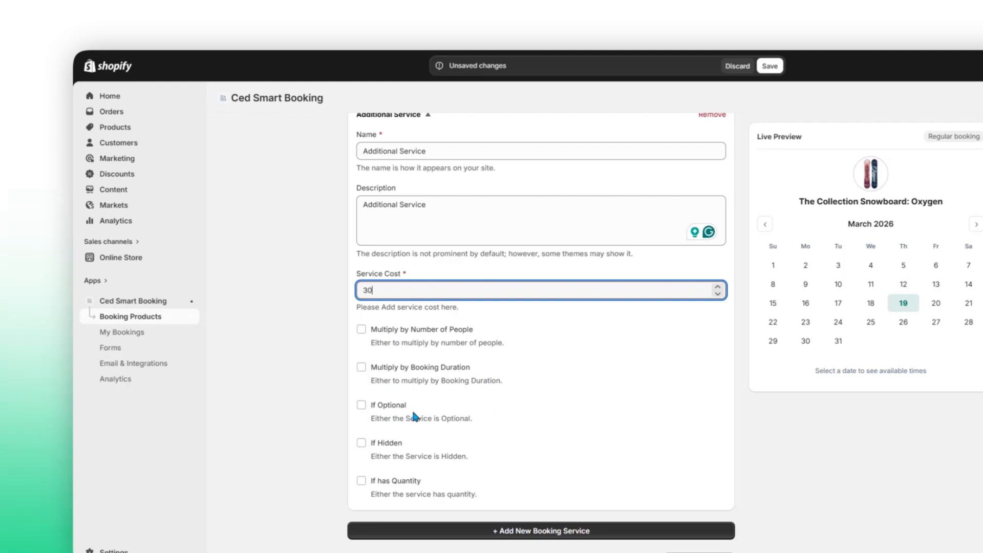
pyautogui.click(361, 406)
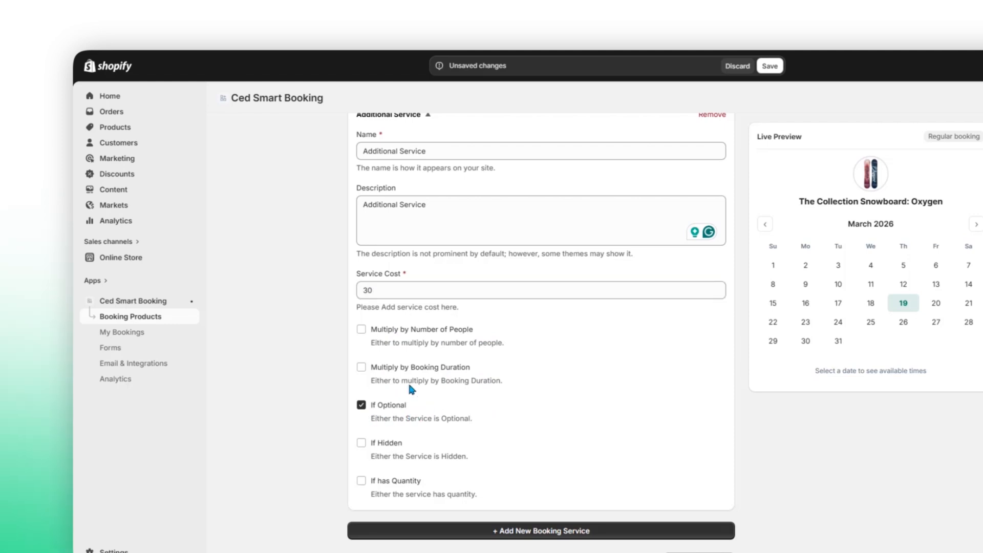
pyautogui.click(363, 406)
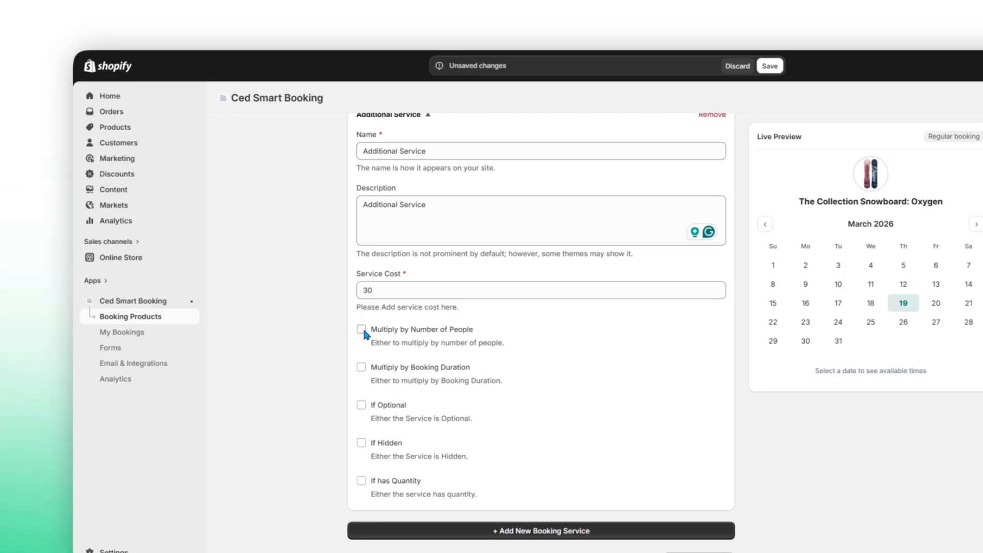
pyautogui.click(361, 368)
pyautogui.scroll(3, 580, 497)
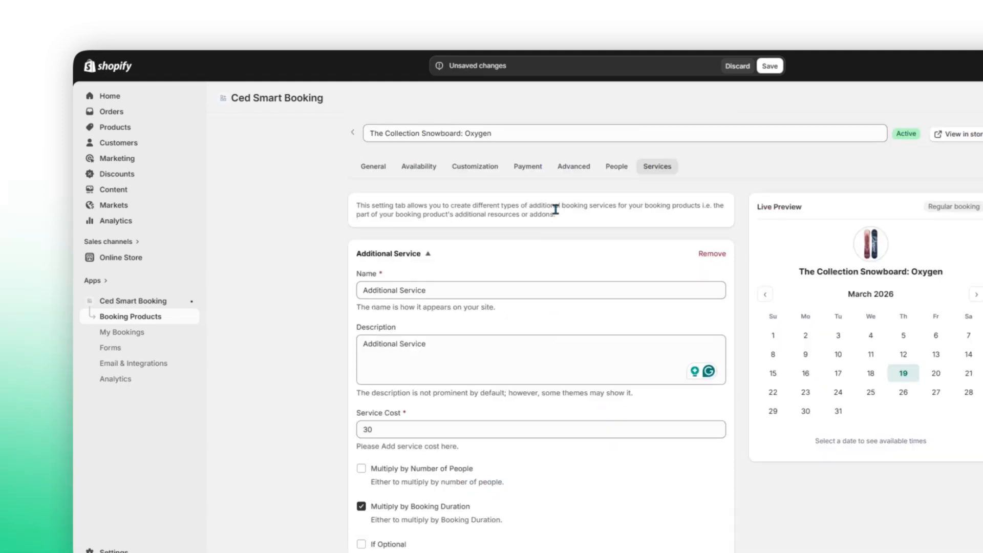
pyautogui.click(769, 65)
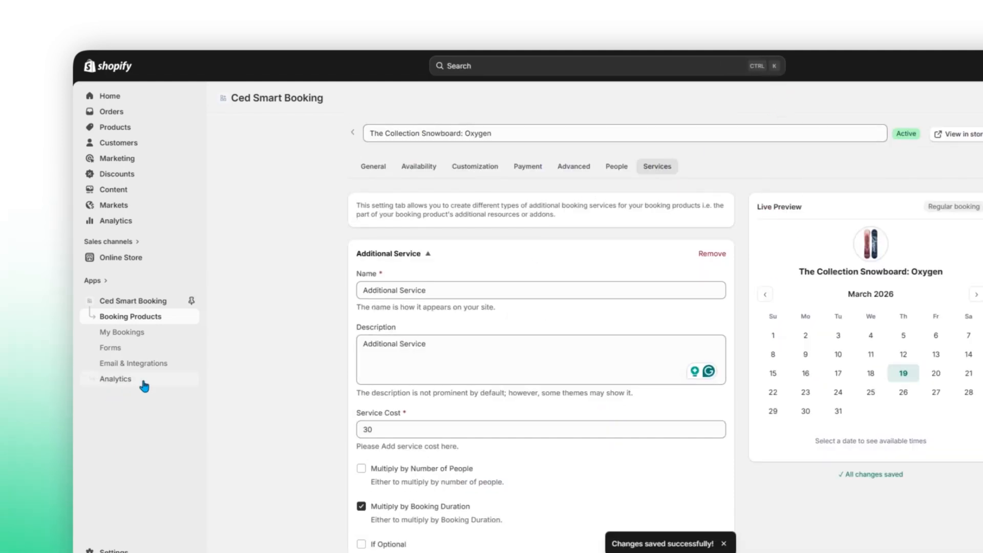
# - Enable the Smart Booking app embed in the store theme from the app's setup guide and save the theme
pyautogui.click(138, 302)
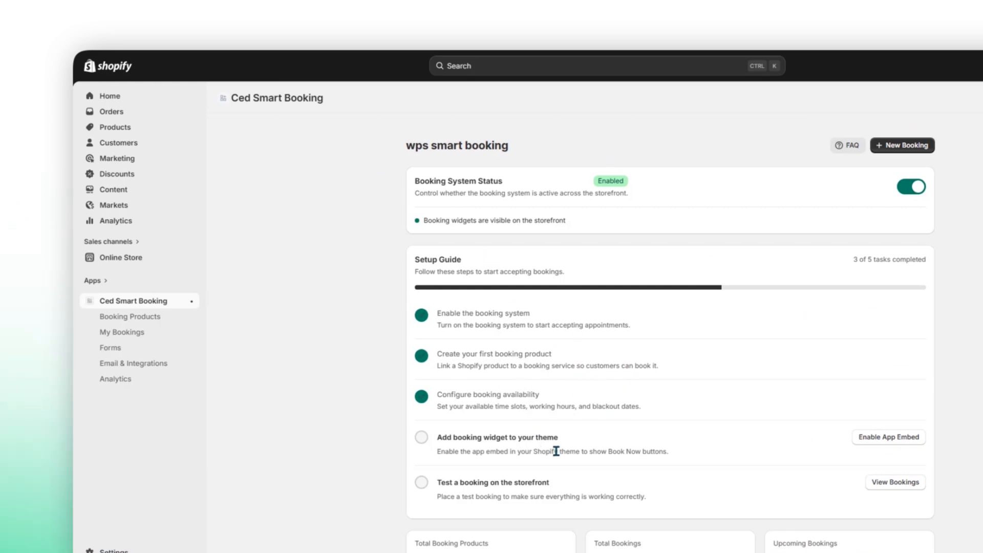
pyautogui.click(886, 439)
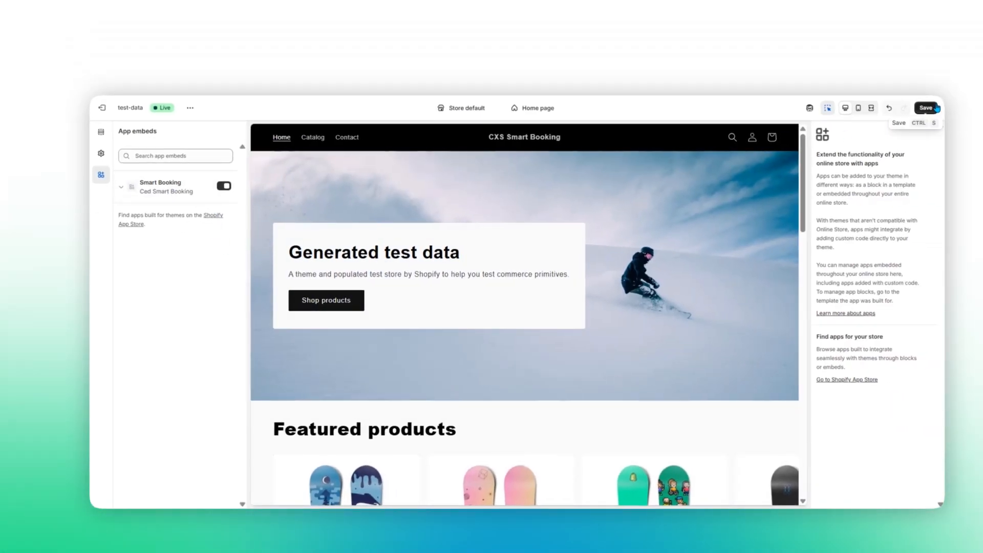
pyautogui.click(926, 110)
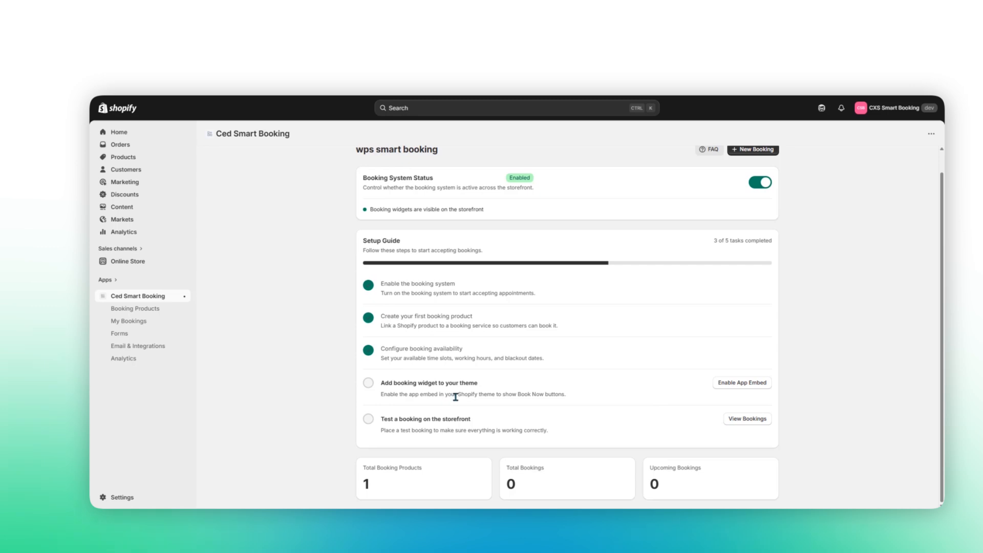
# - Check the bookings calendar and create a new booking form
pyautogui.click(748, 419)
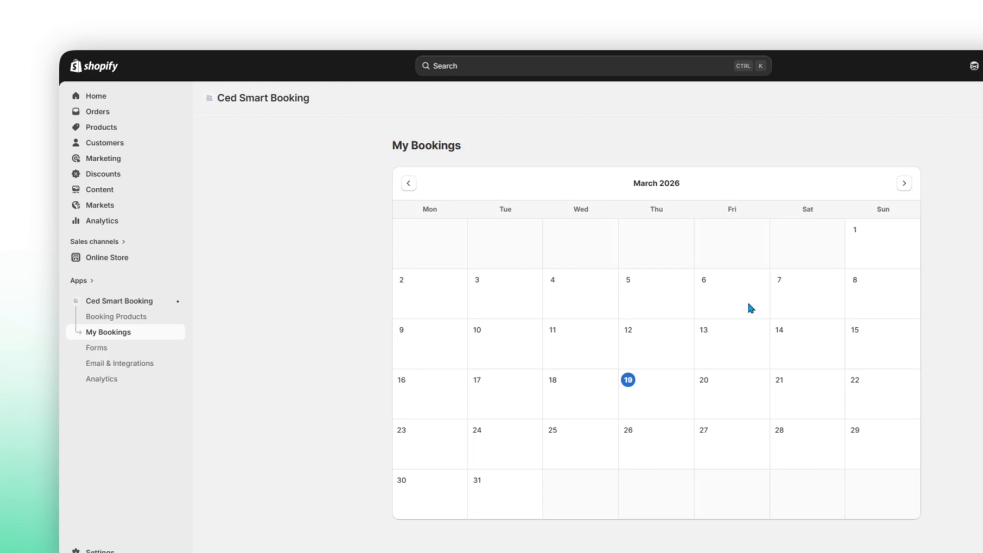
pyautogui.click(100, 348)
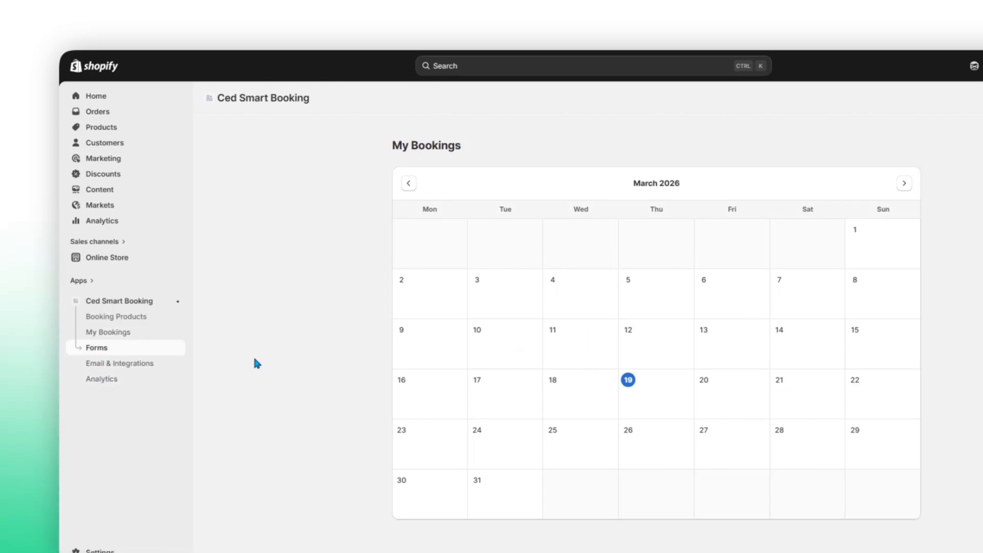
pyautogui.click(676, 355)
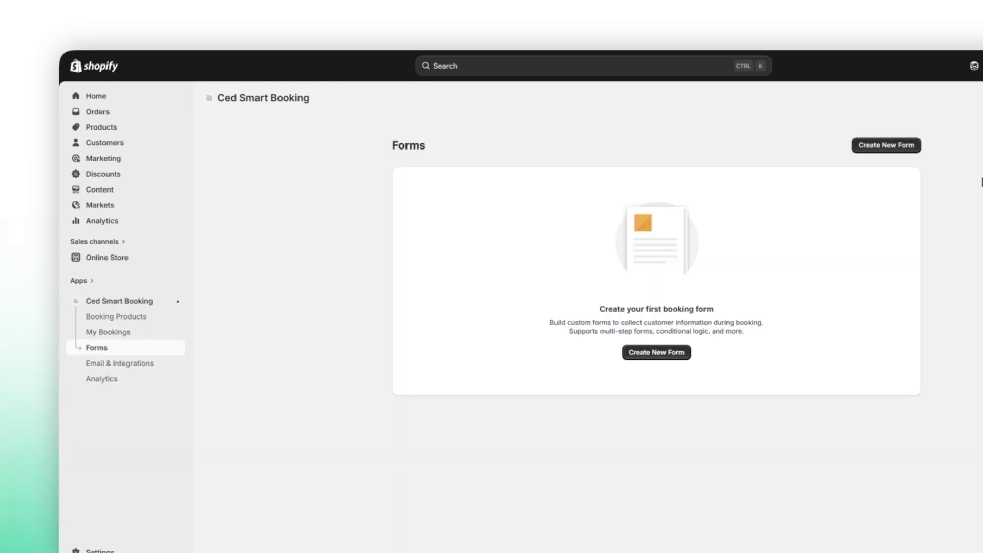
pyautogui.click(662, 353)
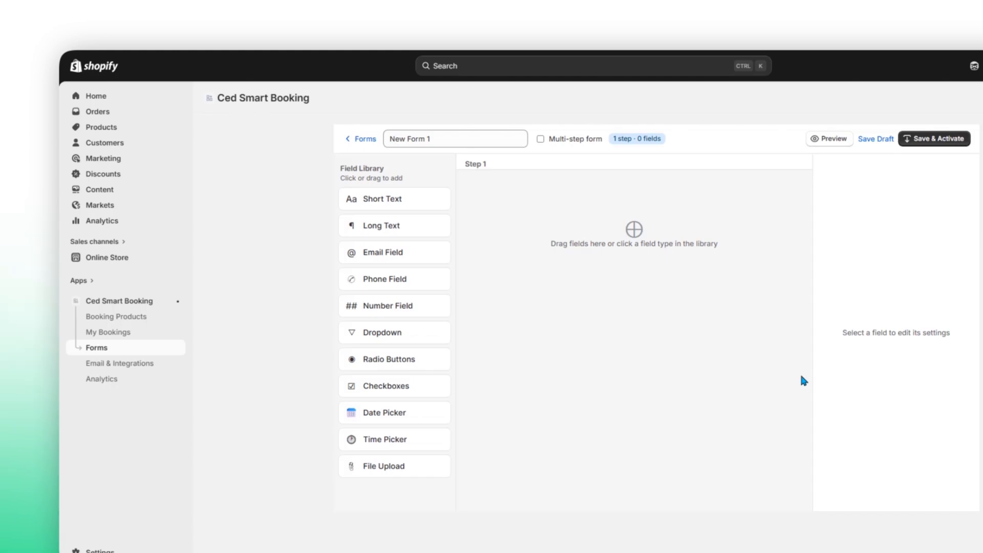
# - Add an Email Field and a Phone Field to the form, set the phone field to 1/3 width, and save and activate it
pyautogui.click(413, 254)
pyautogui.click(410, 281)
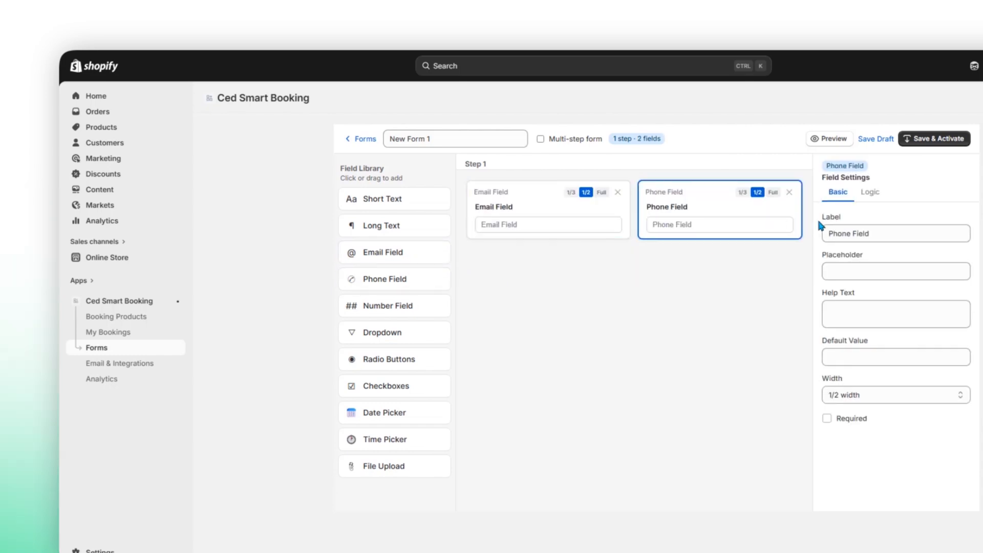
pyautogui.click(773, 192)
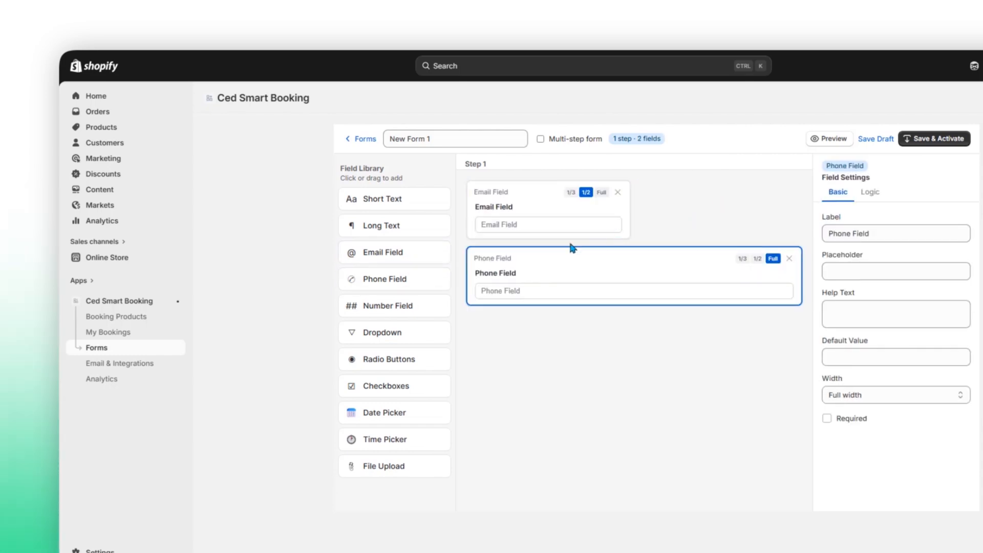
pyautogui.click(743, 260)
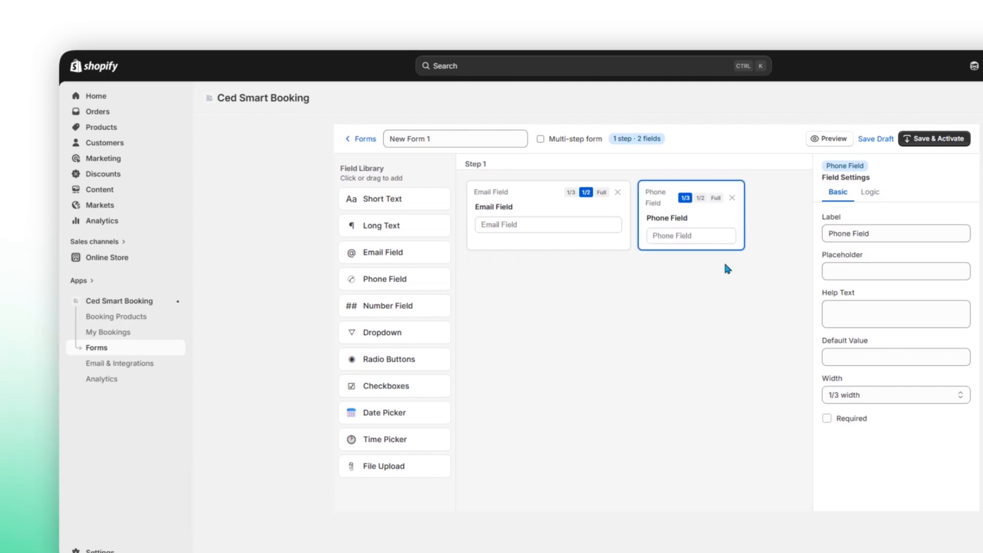
pyautogui.click(940, 139)
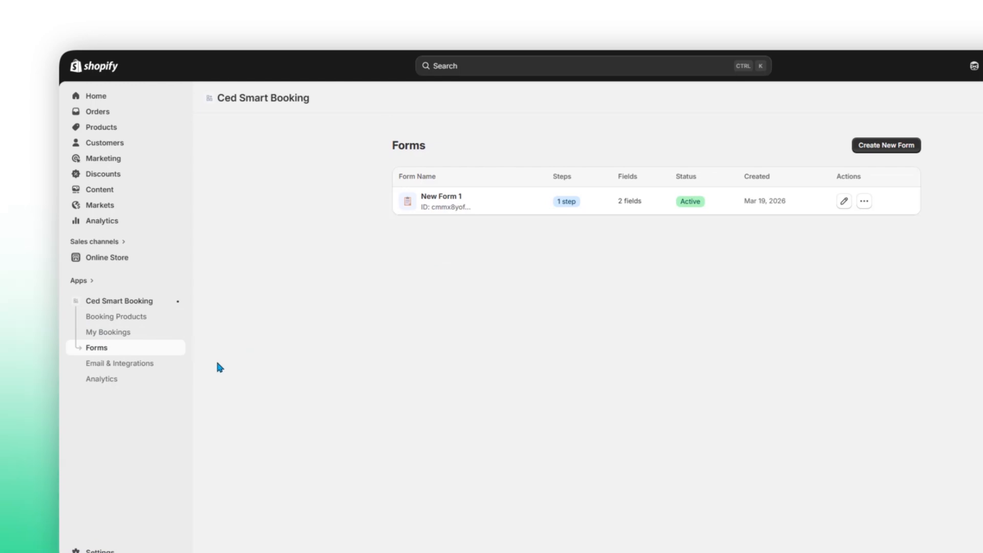
# - Open the configuration of the email notifications for booking events in the app's integrations
pyautogui.click(147, 364)
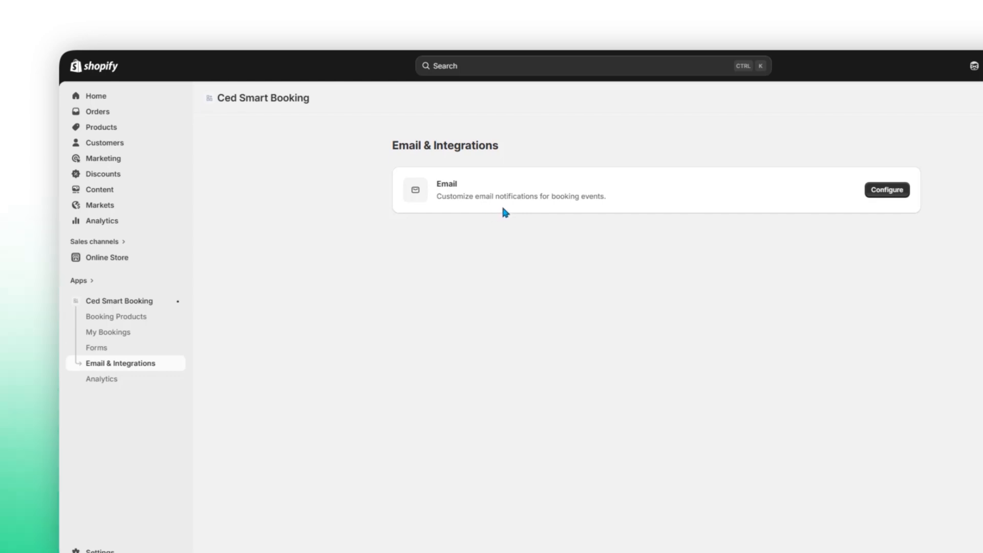
pyautogui.click(900, 198)
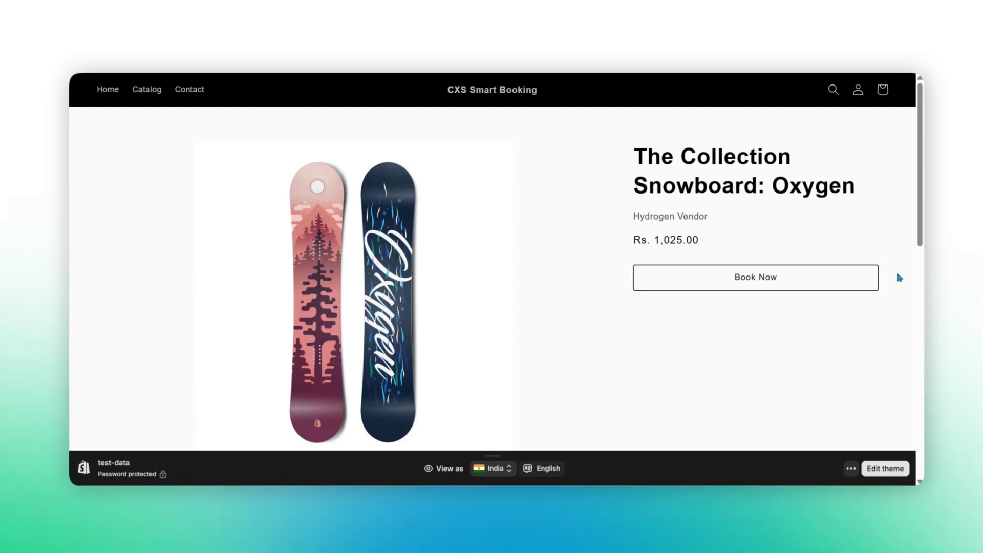
# - Open the snowboard's booking widget in the storefront and review the product's booking type options and availability schedule in the app
pyautogui.click(761, 279)
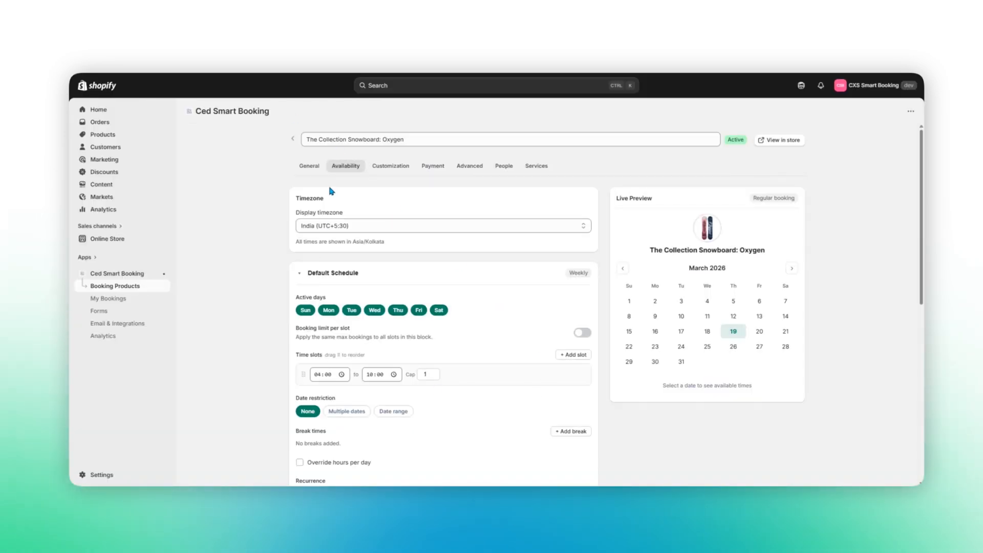
pyautogui.click(317, 170)
pyautogui.click(362, 272)
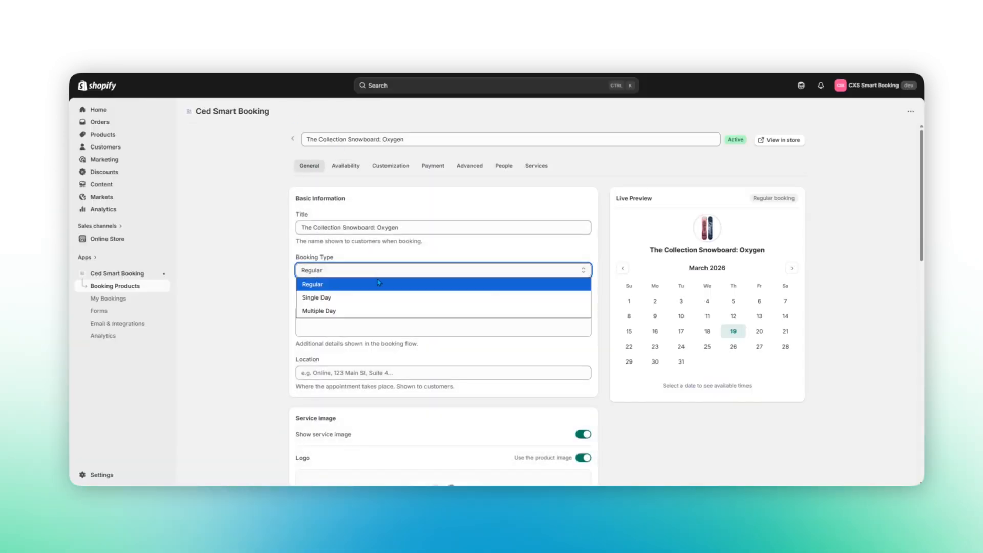
pyautogui.click(255, 252)
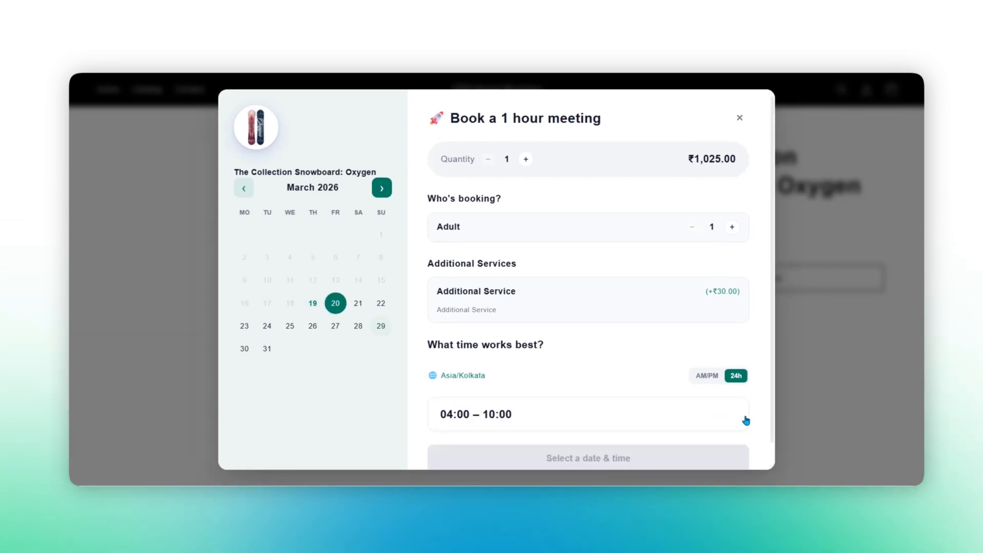
pyautogui.scroll(-1, 746, 420)
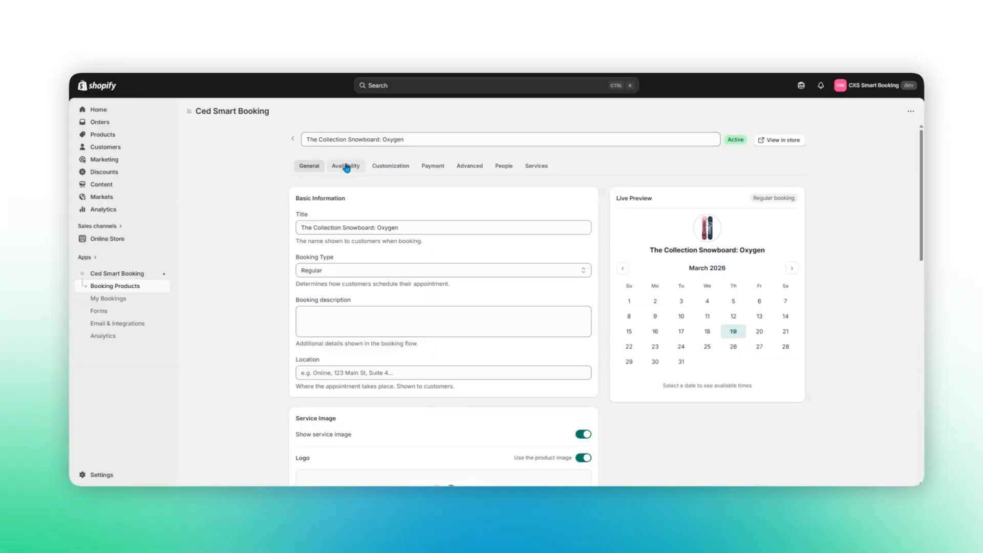
pyautogui.click(346, 165)
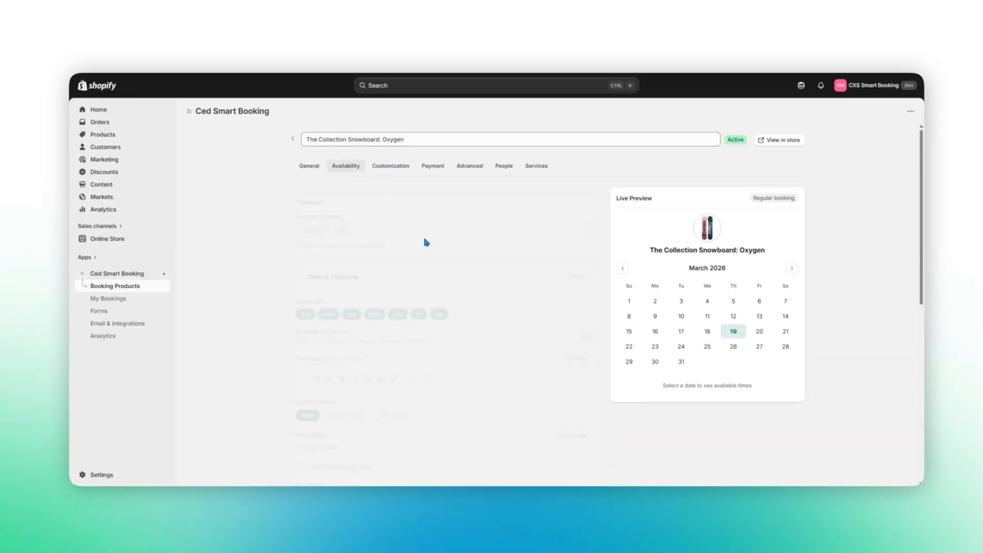
pyautogui.scroll(-2, 521, 407)
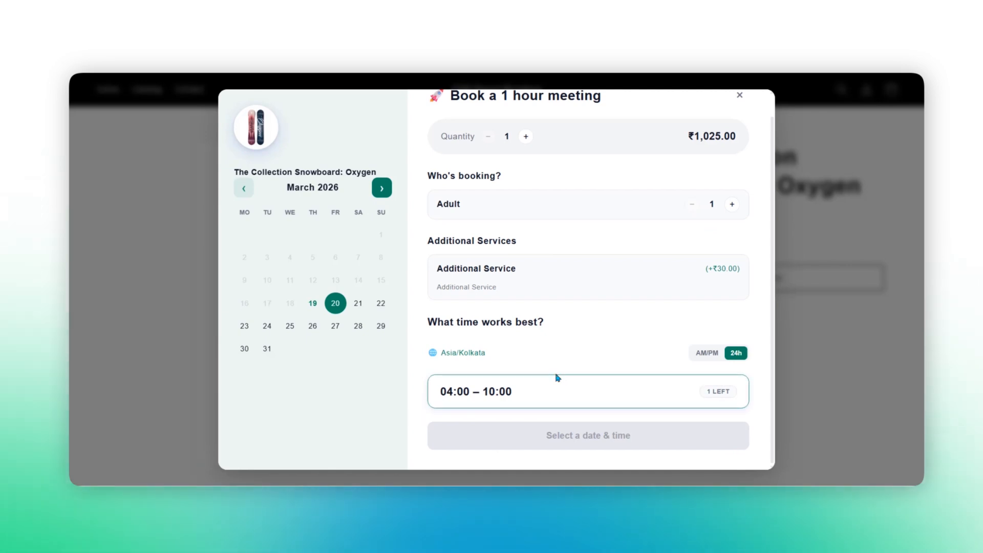
# - Book the snowboard for 3 adults on March 21, 2026 in the 04:00 – 10:00 slot and add the booking to the cart
pyautogui.scroll(1, 548, 364)
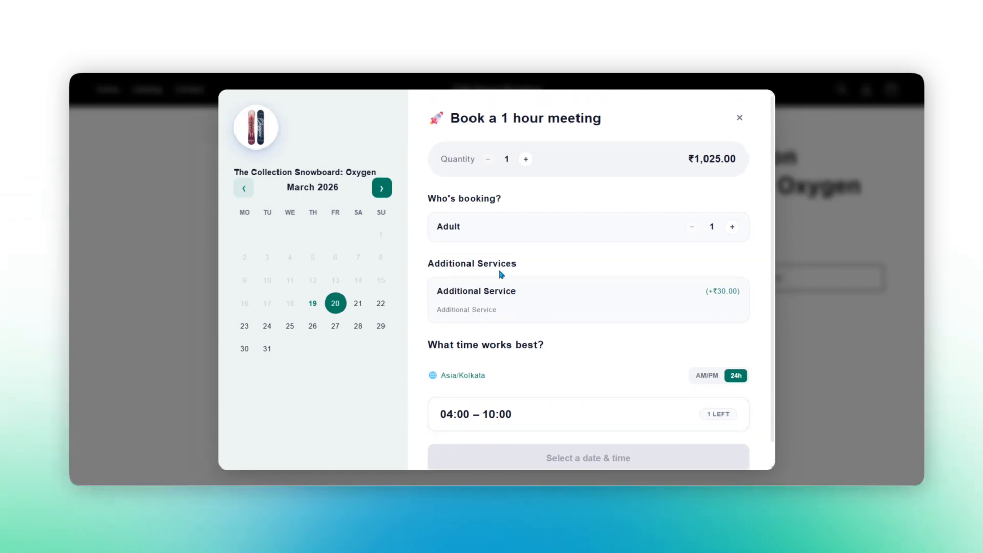
pyautogui.click(733, 228)
pyautogui.click(733, 228)
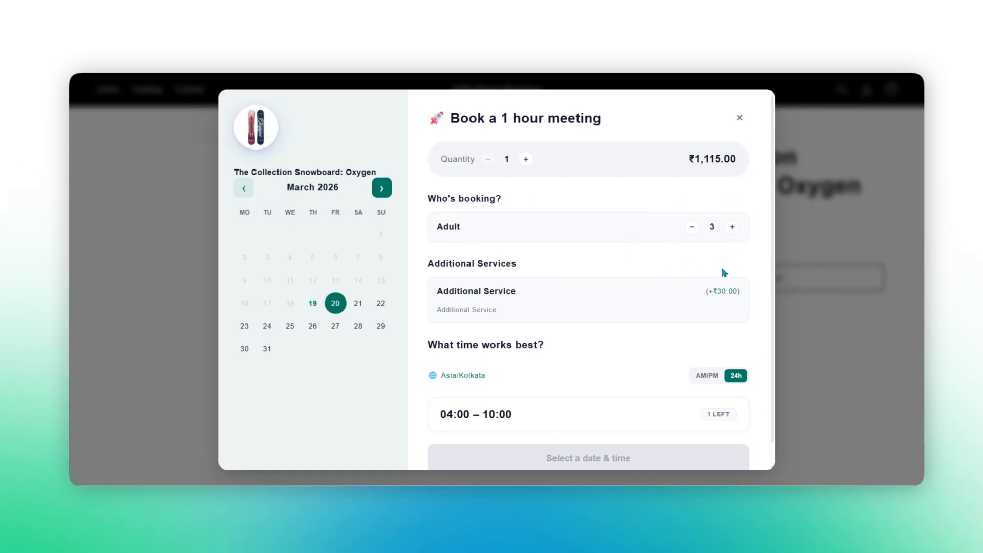
pyautogui.scroll(-1, 724, 269)
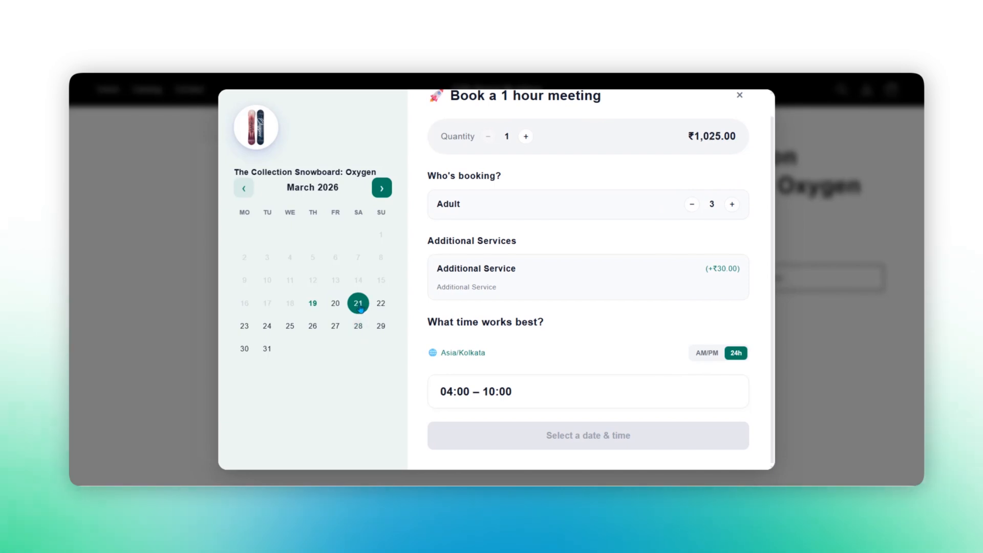
pyautogui.click(613, 394)
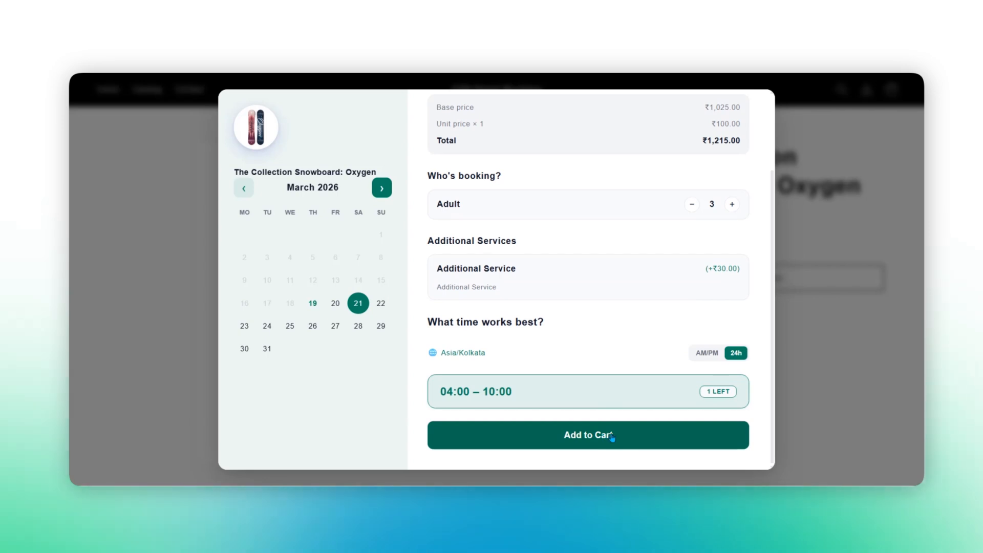
pyautogui.click(612, 435)
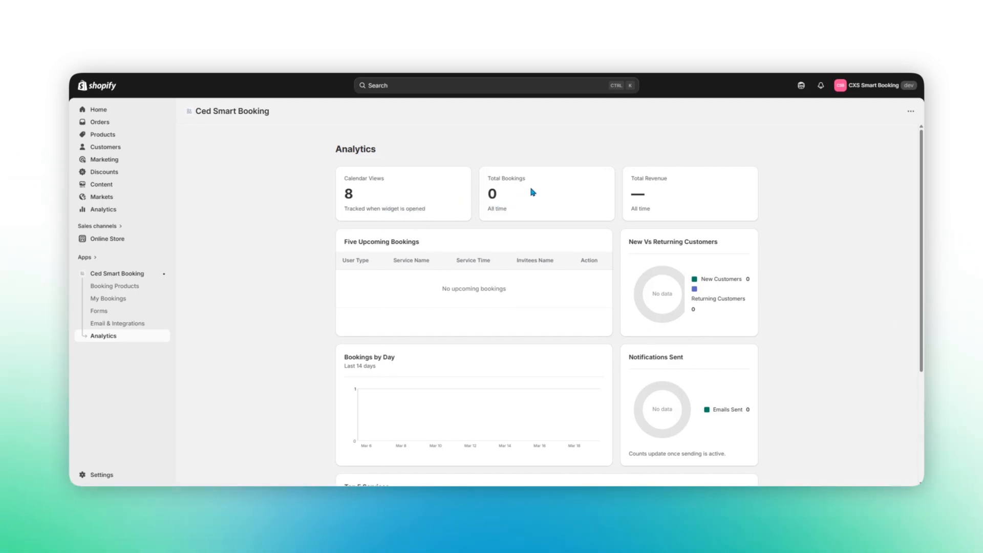
# - Examine the app's booking analytics, including upcoming bookings, bookings by day, notifications sent, top services and top customers
pyautogui.scroll(-2, 720, 233)
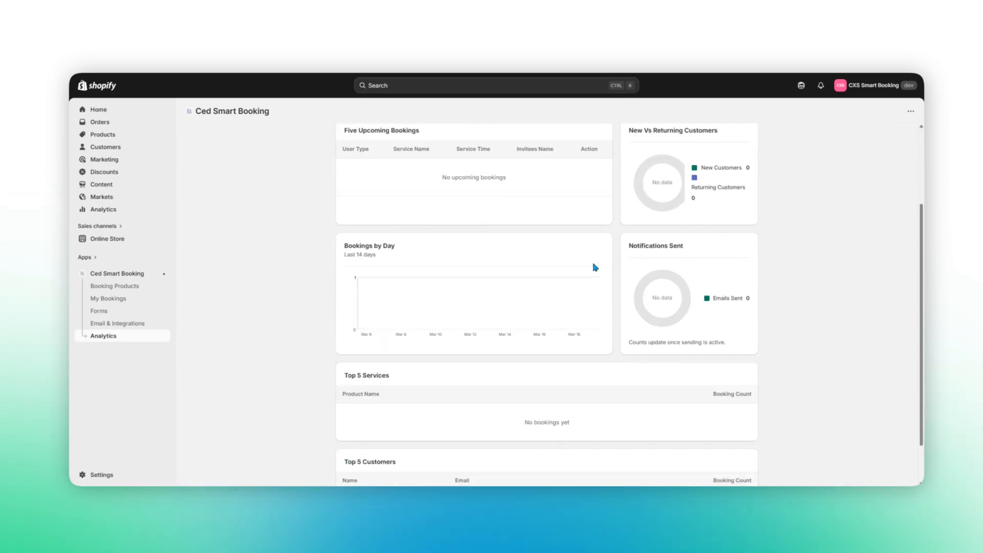
pyautogui.scroll(1, 595, 267)
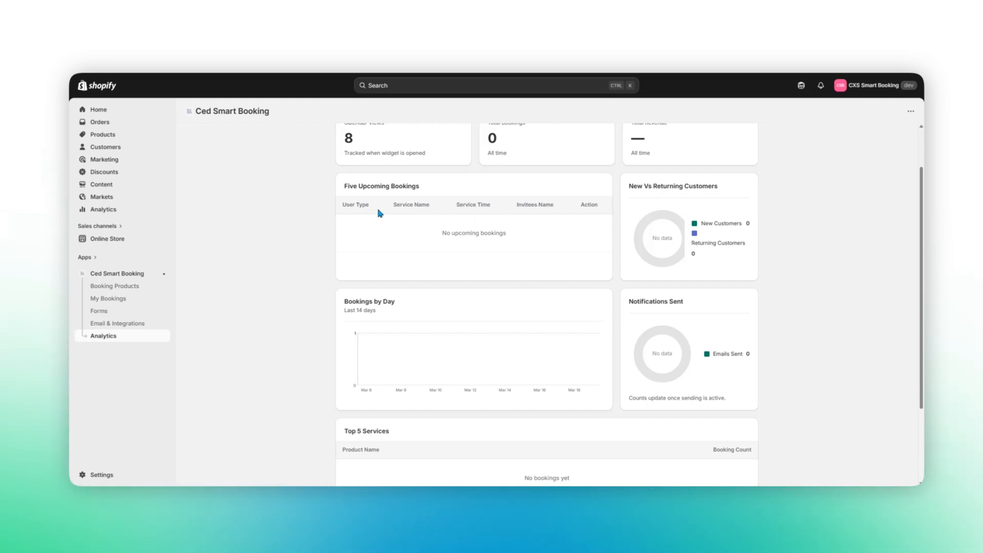
pyautogui.scroll(-2, 507, 279)
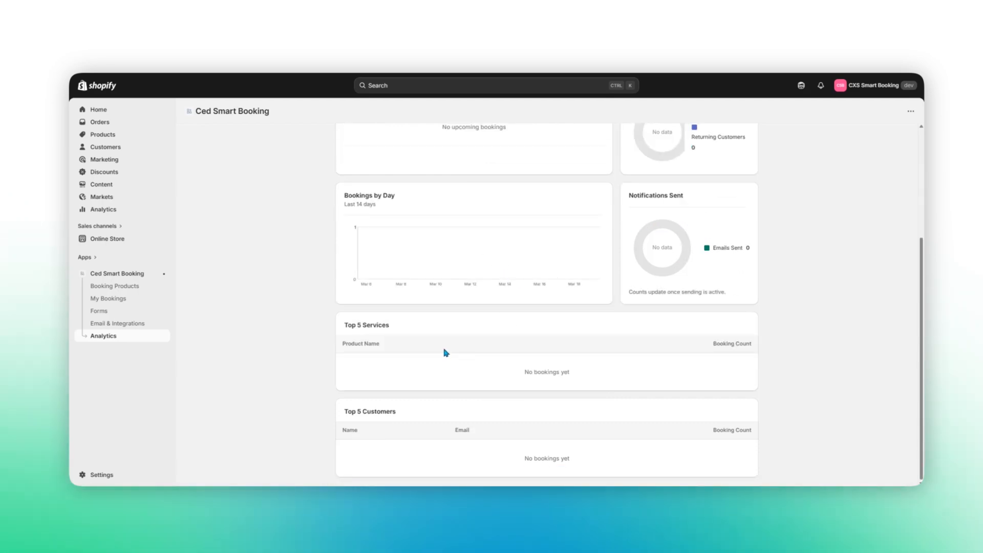
pyautogui.scroll(3, 489, 375)
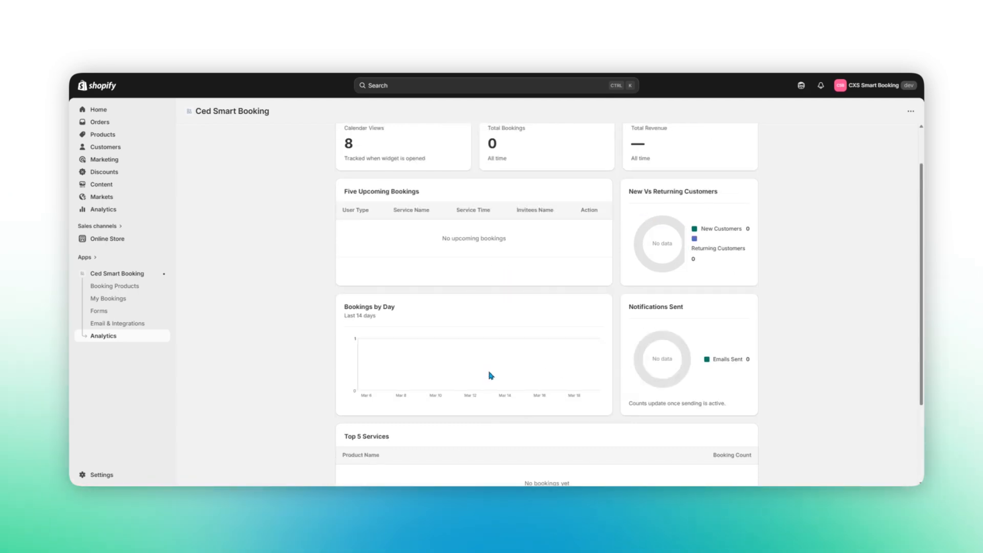